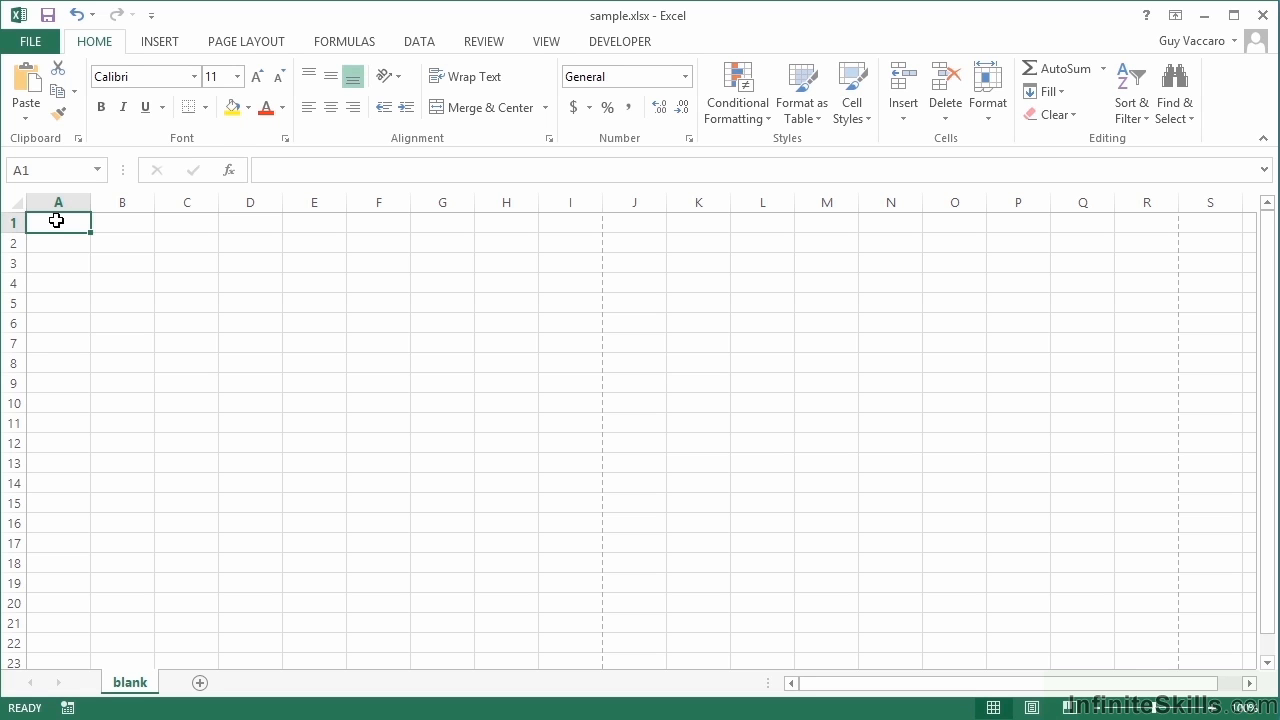
Display the ribbon key tips and switch to the Insert tab
key(alt)
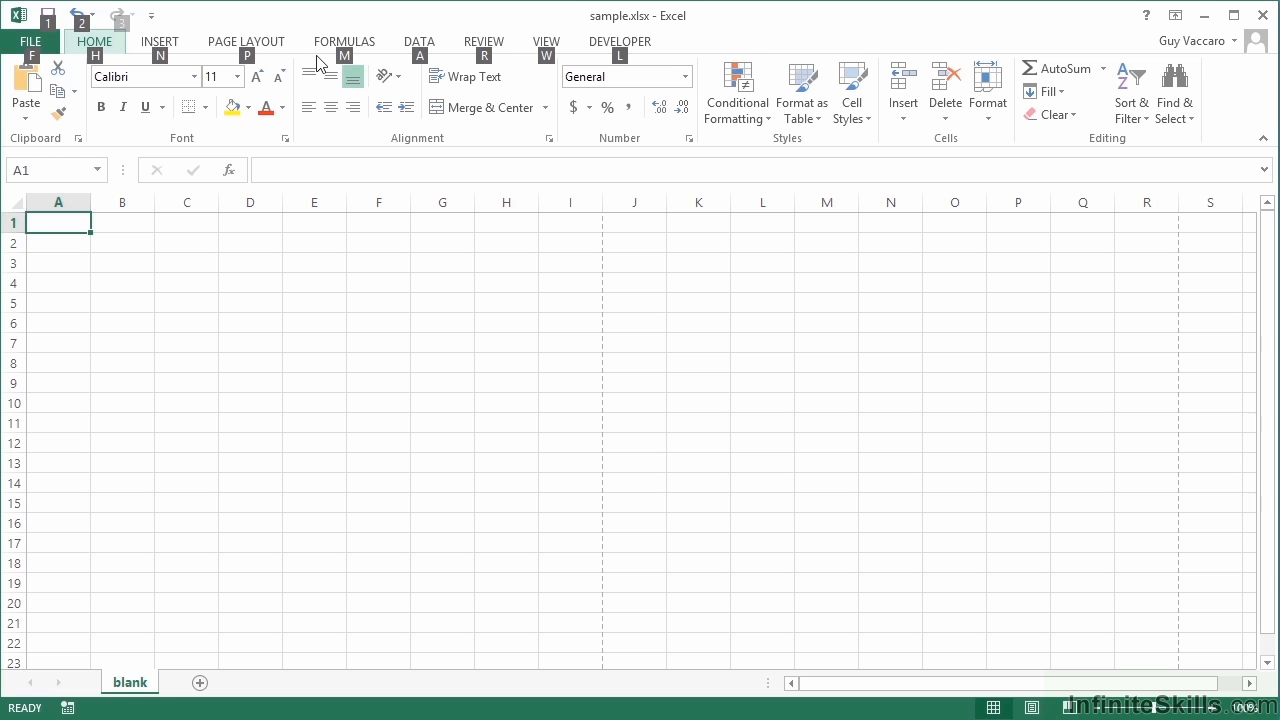
key(n)
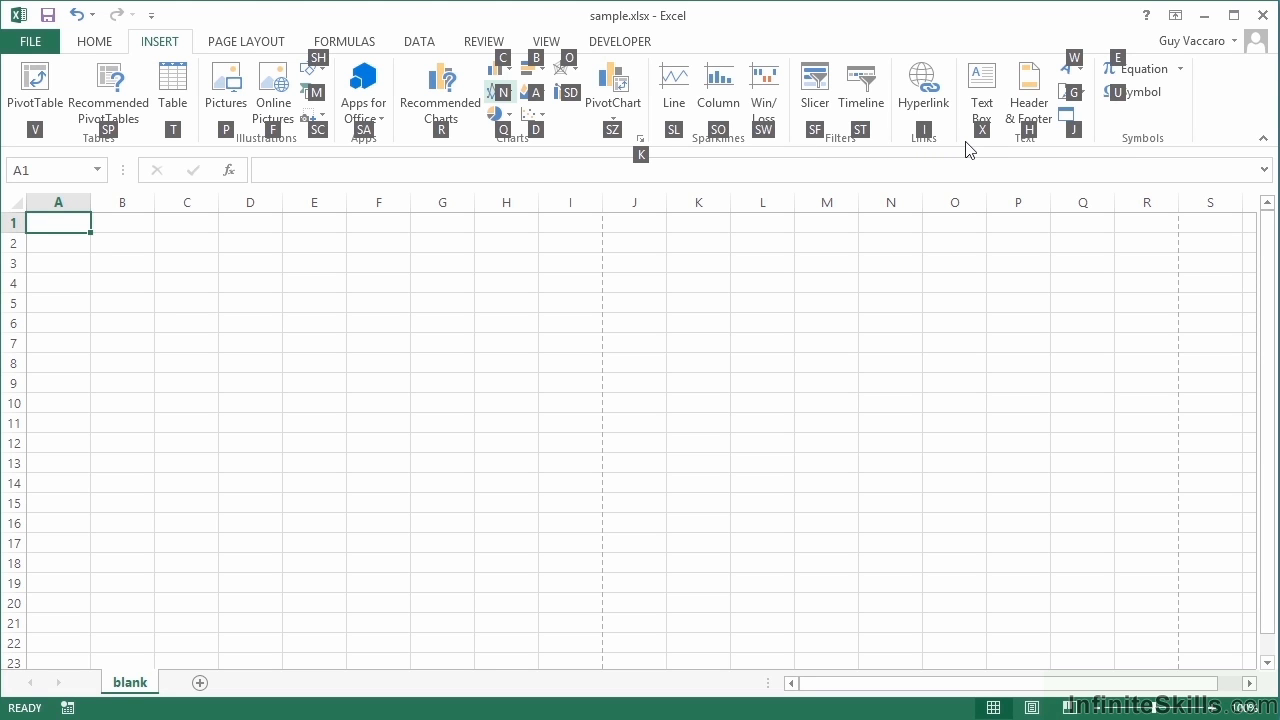
Insert a table at A1 with the default settings, giving a one-column table headed Column1
key(t)
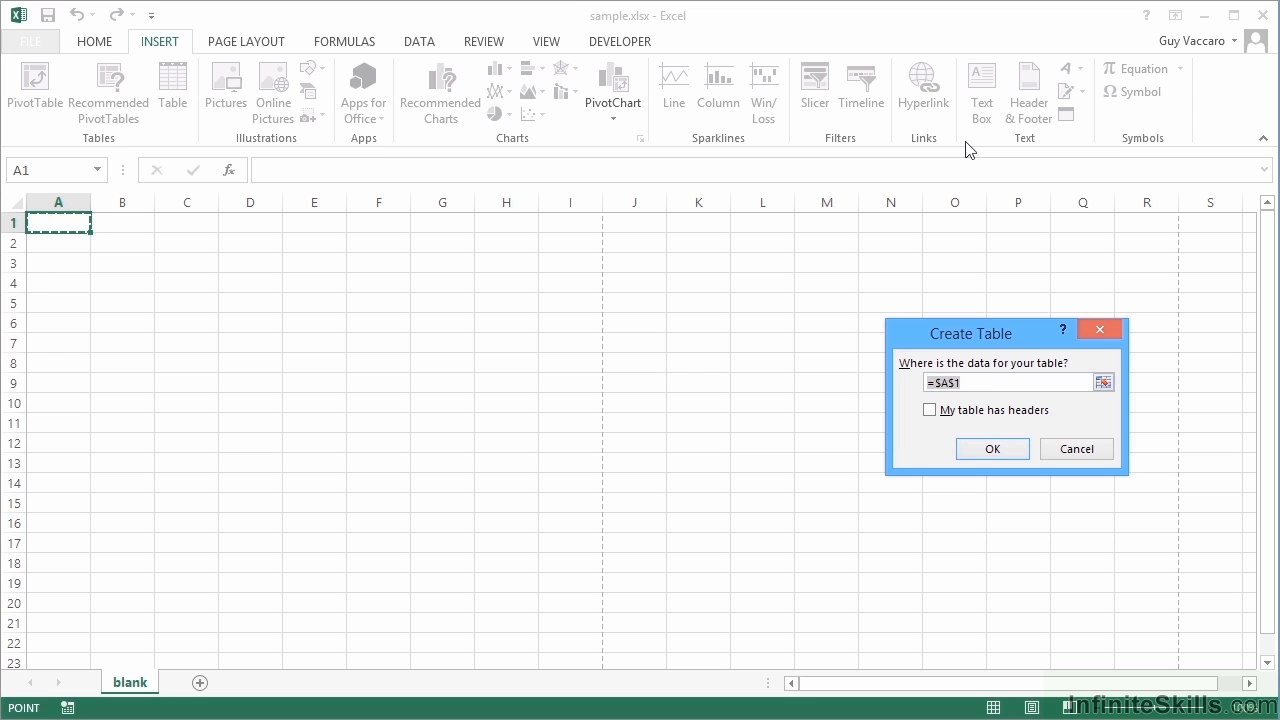
key(Return)
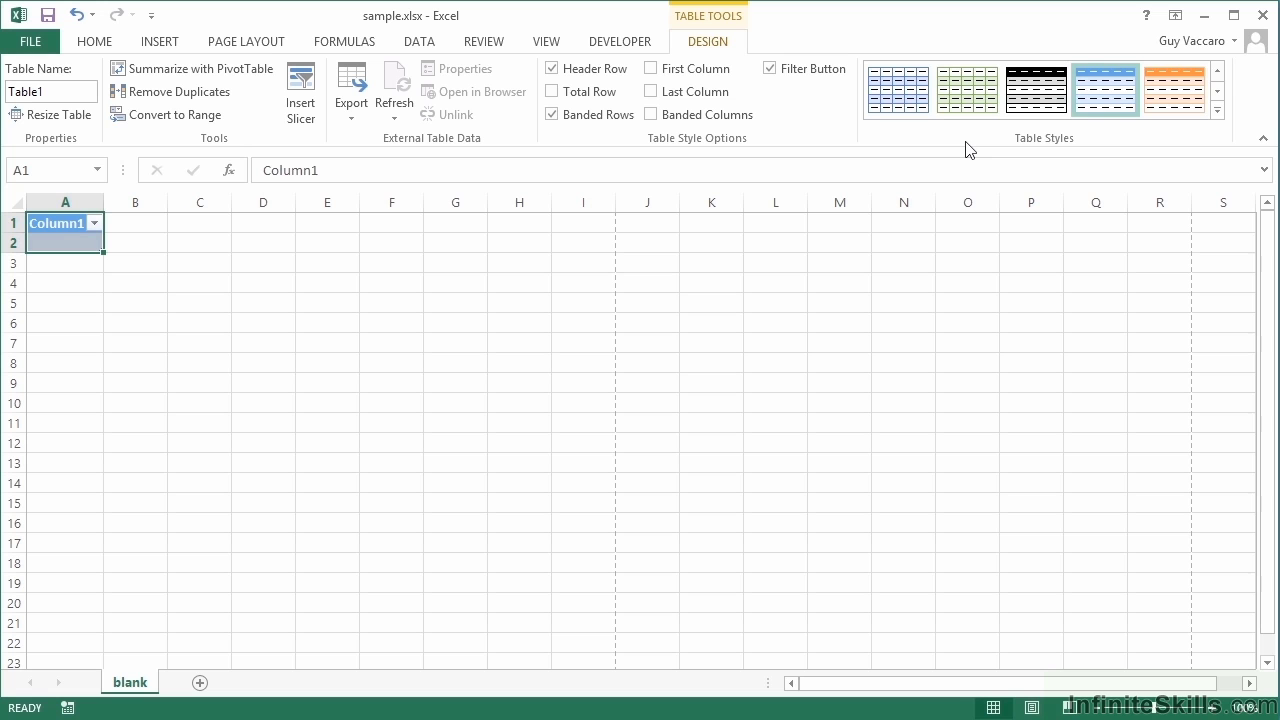
key(alt)
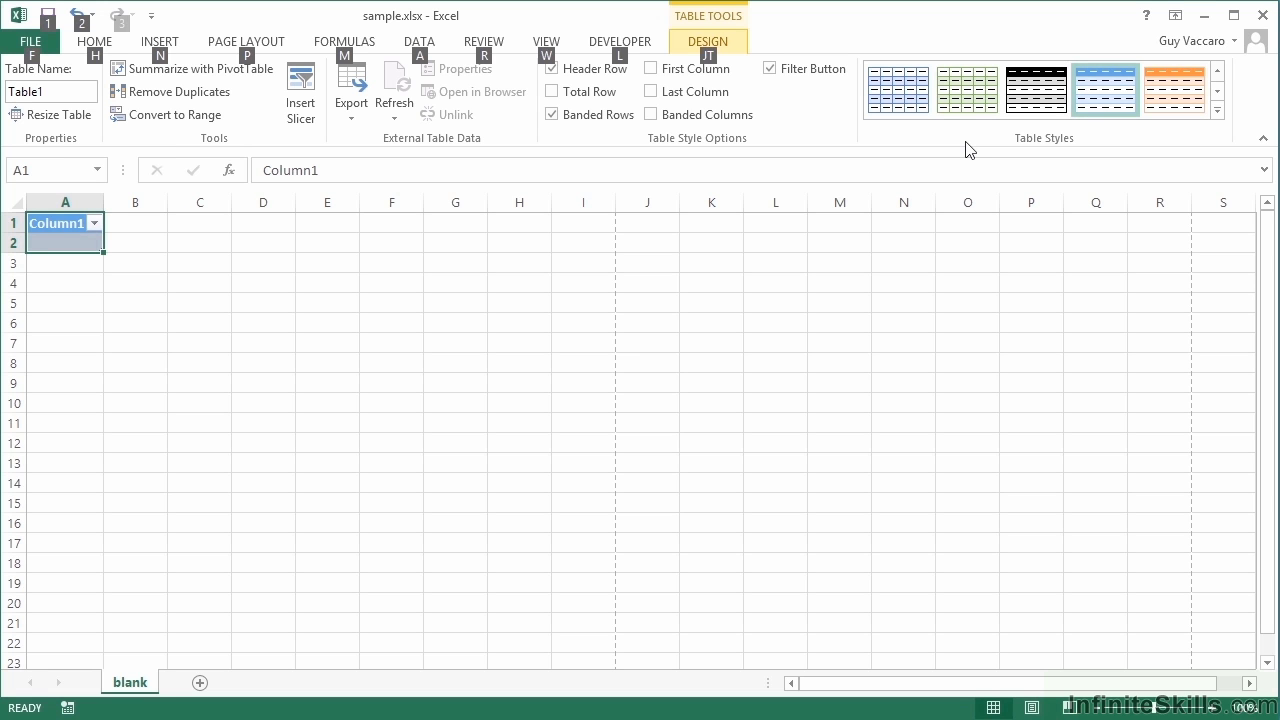
Right-align cell E4 using the Home tab alignment key tips
key(h)
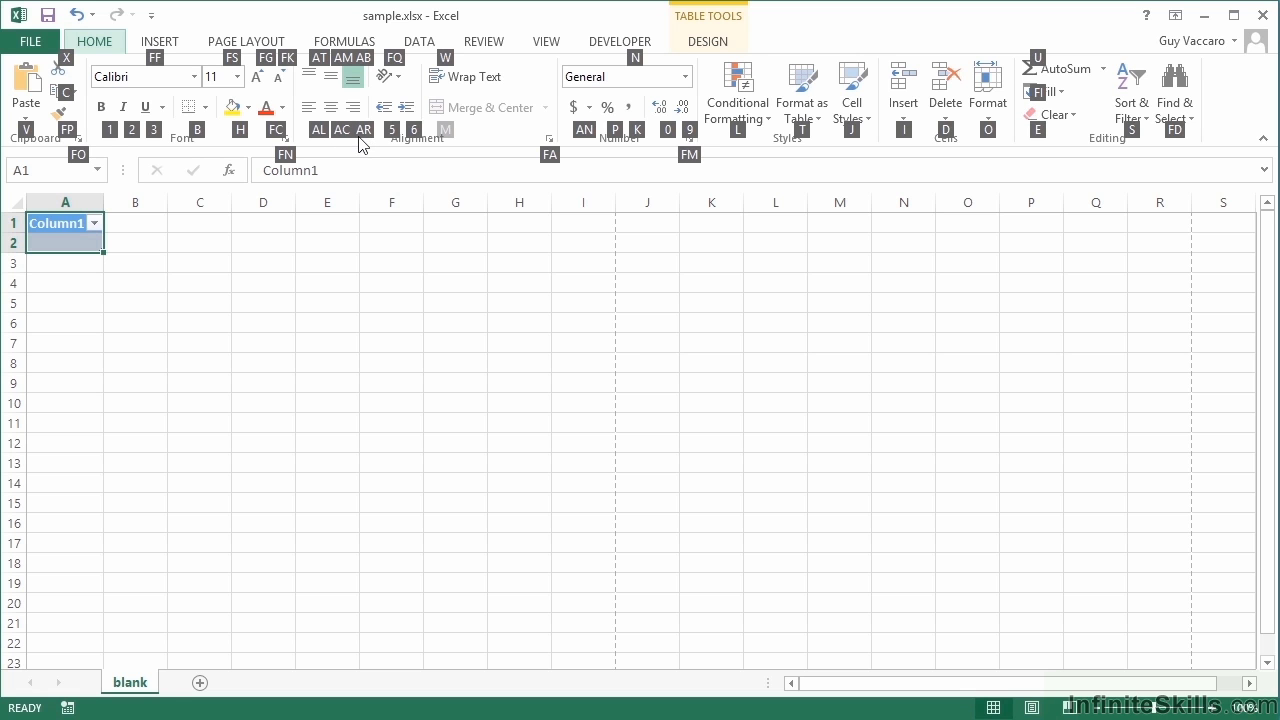
key(Escape)
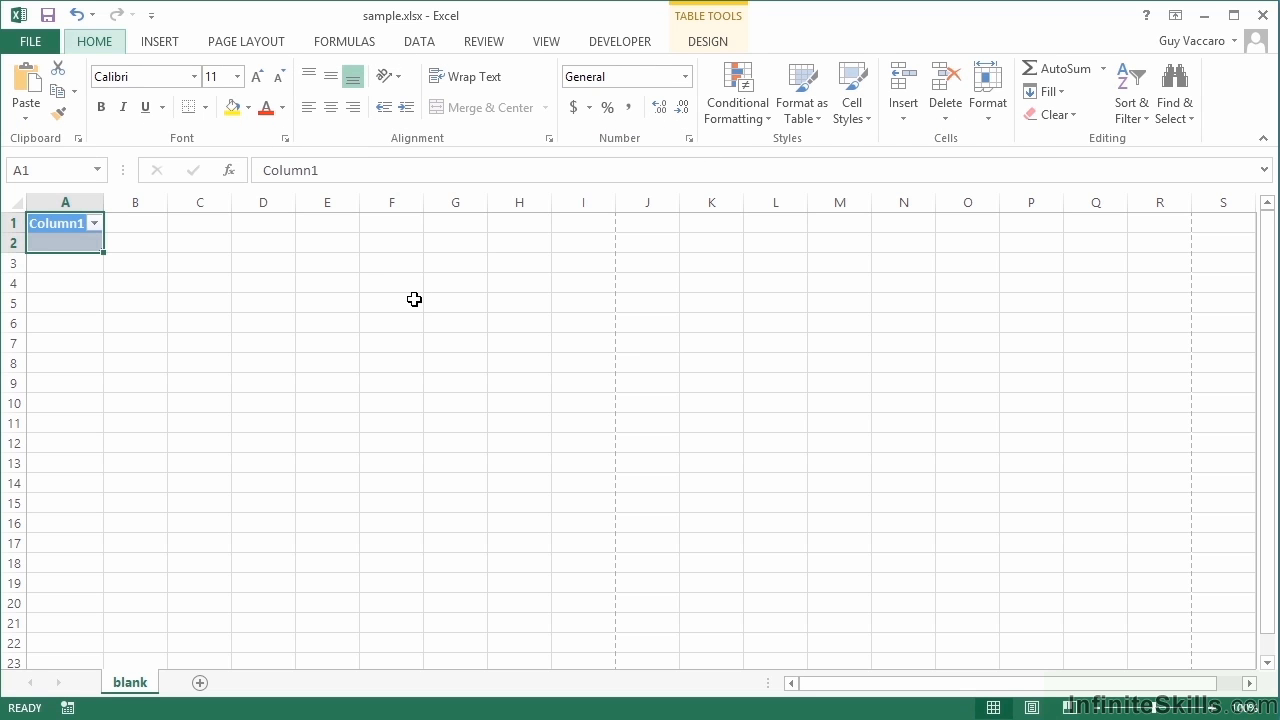
click(340, 284)
key(alt)
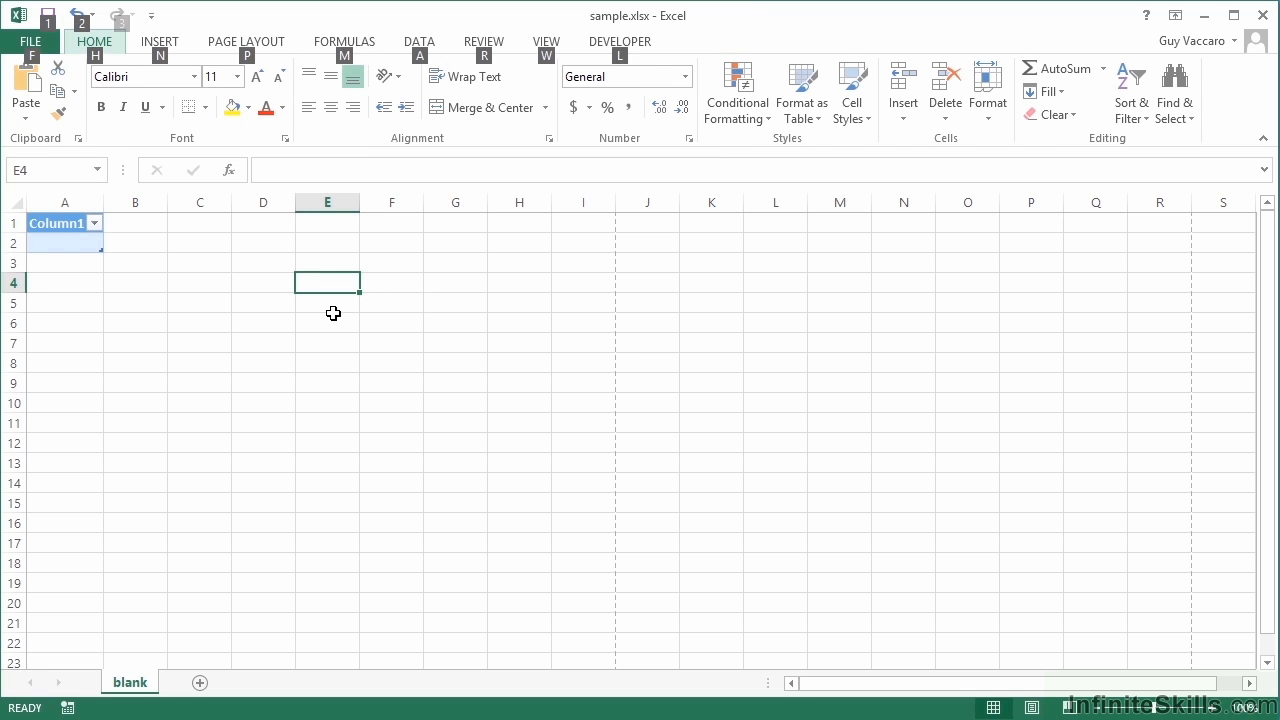
key(h)
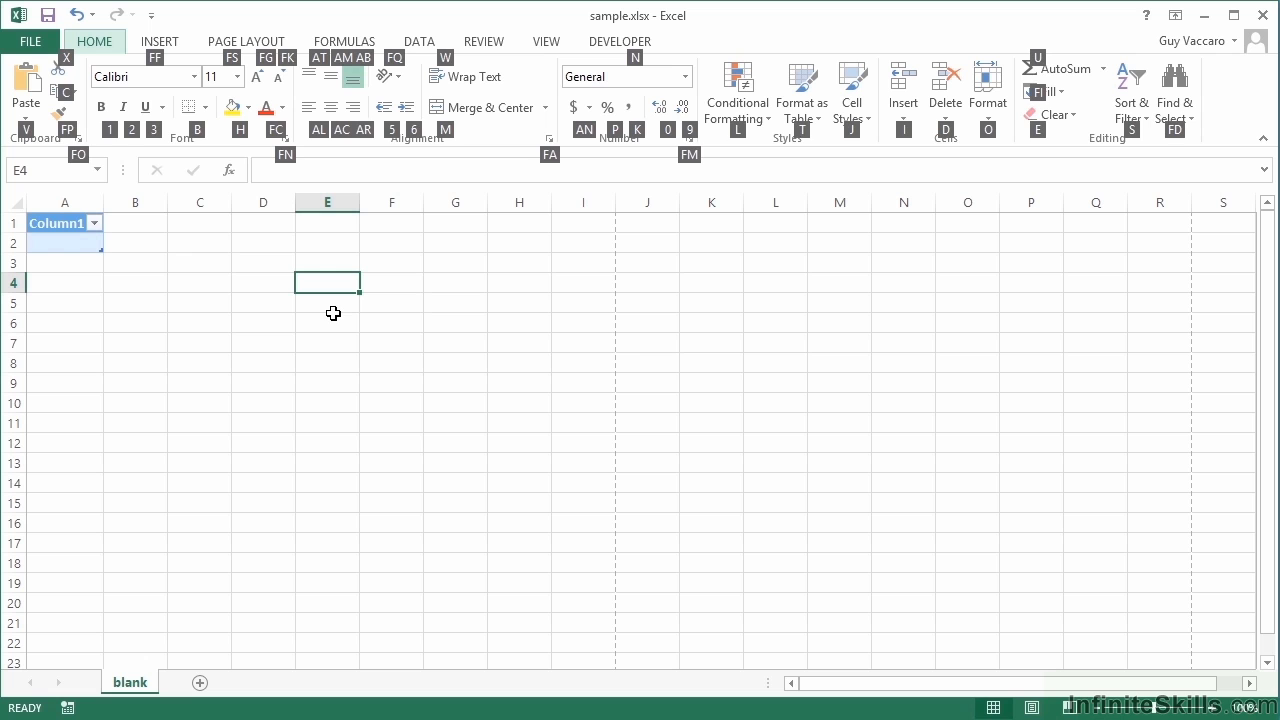
key(a)
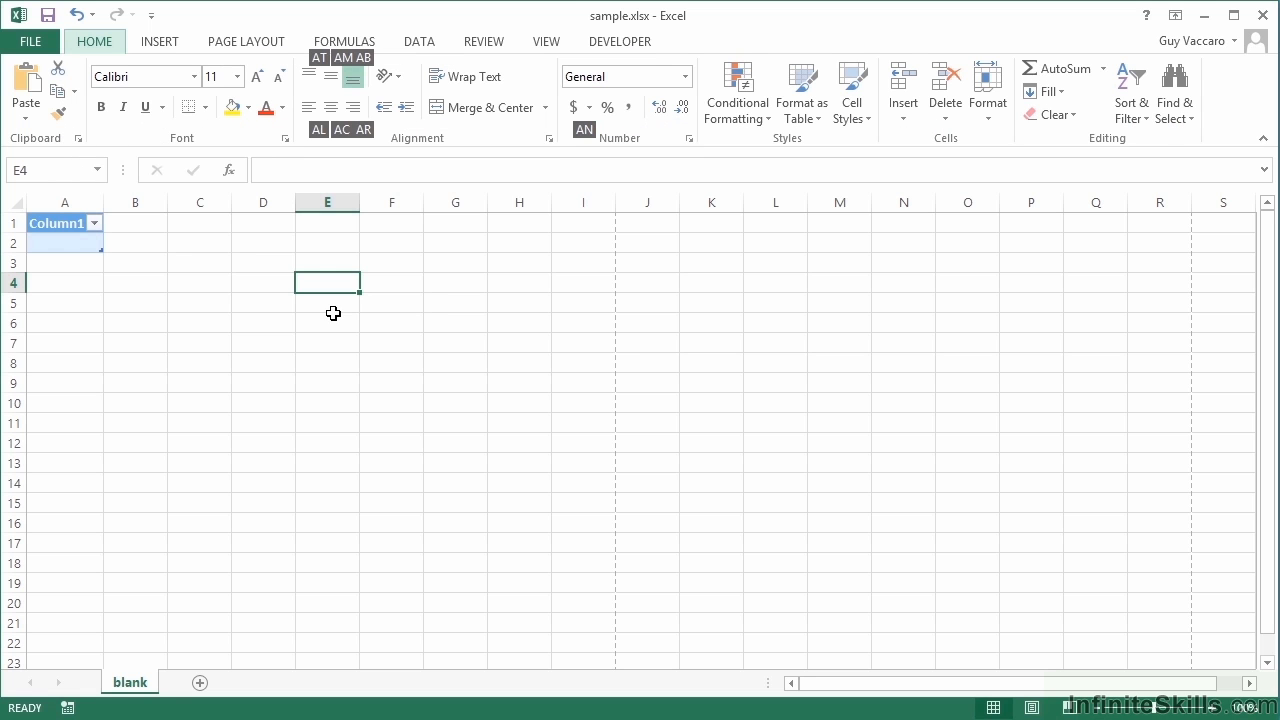
key(r)
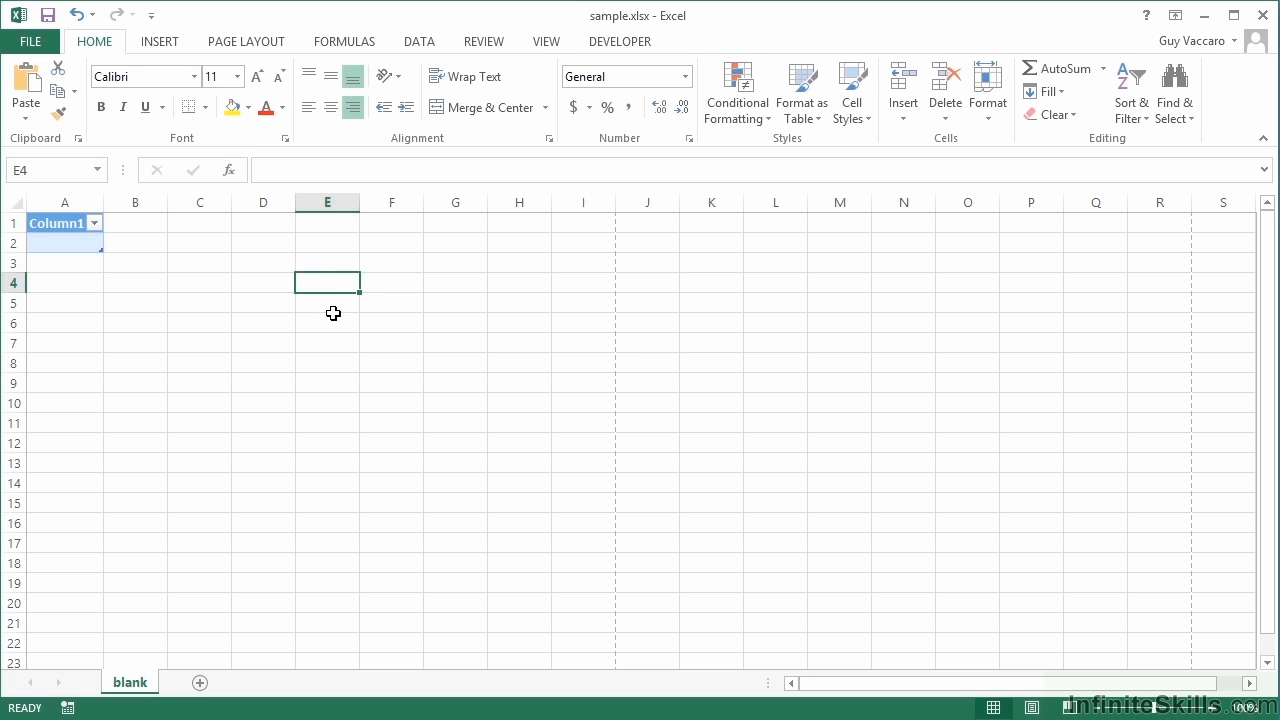
Enter the word yes in E4 and return to that cell
text(yes)
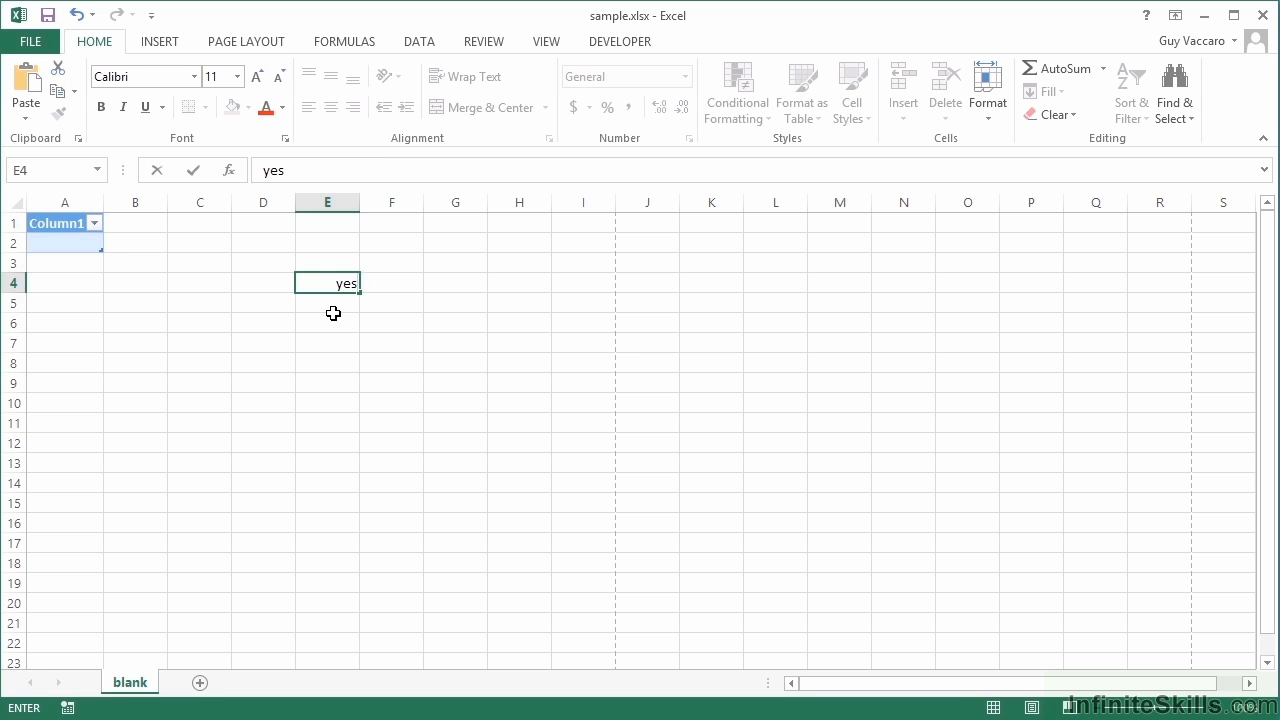
key(Return)
key(Up)
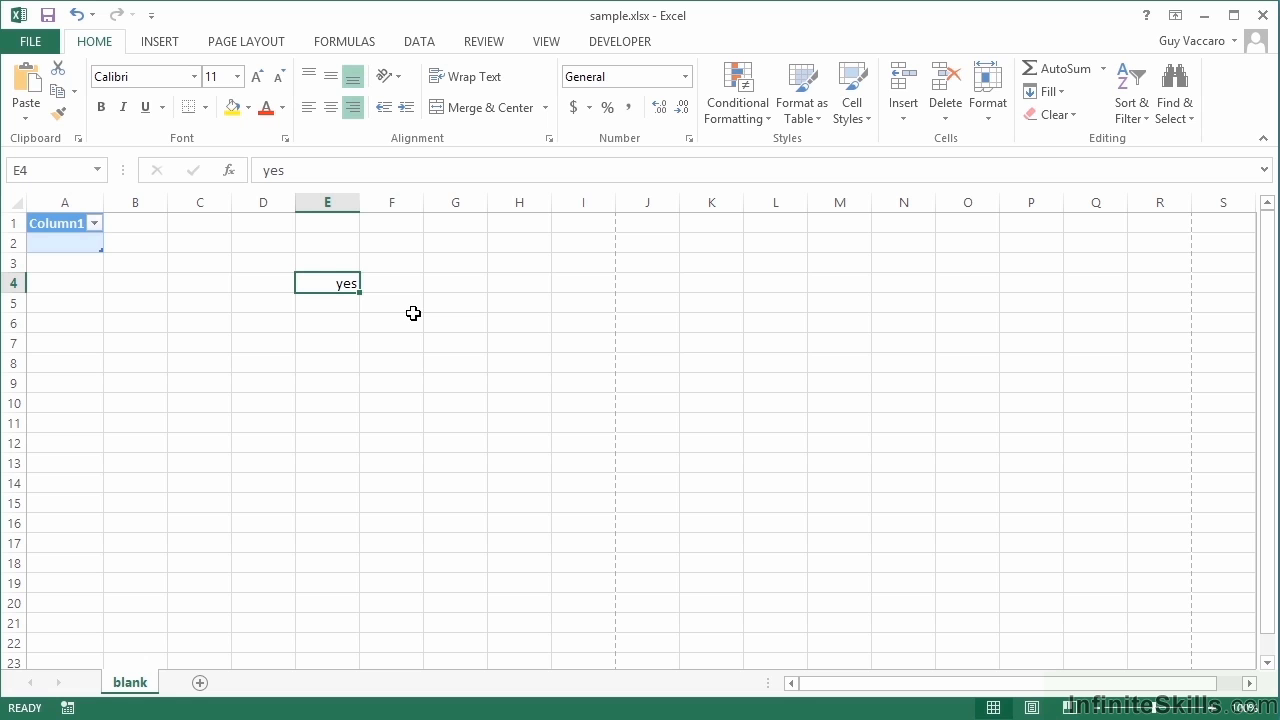
Open the Name Manager from the Formulas tab, reposition it, then close it
key(alt)
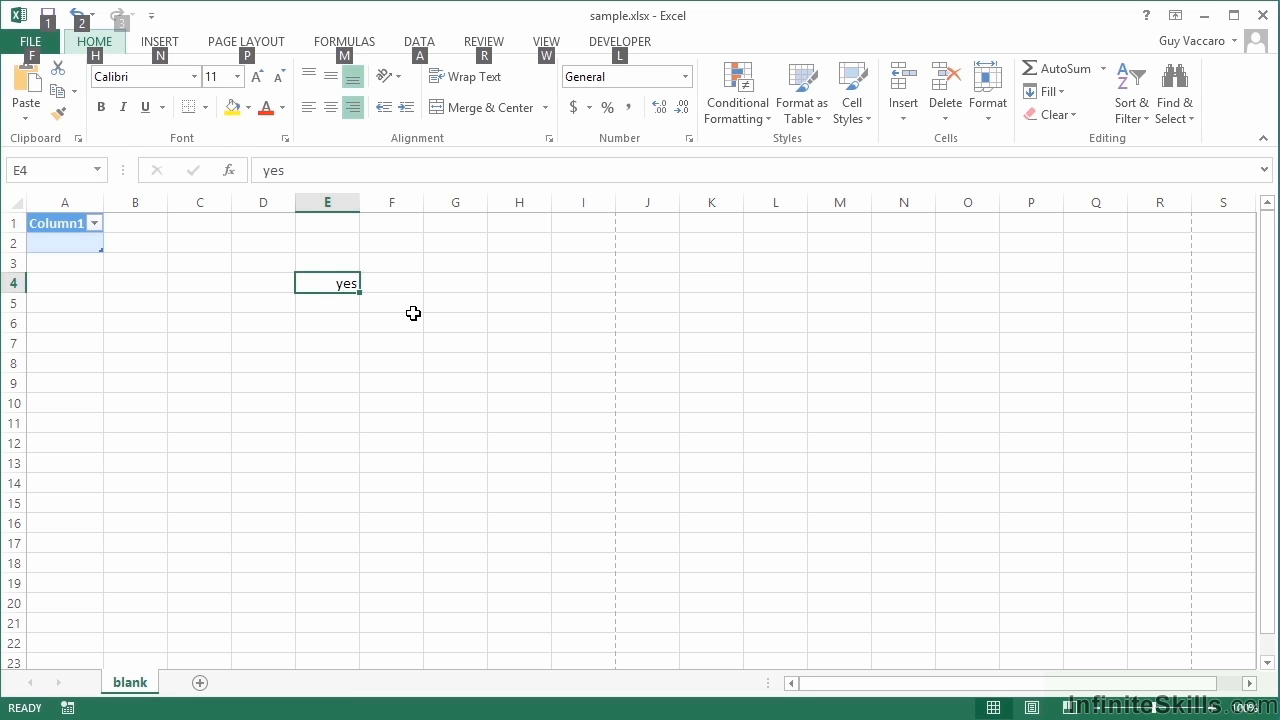
key(m)
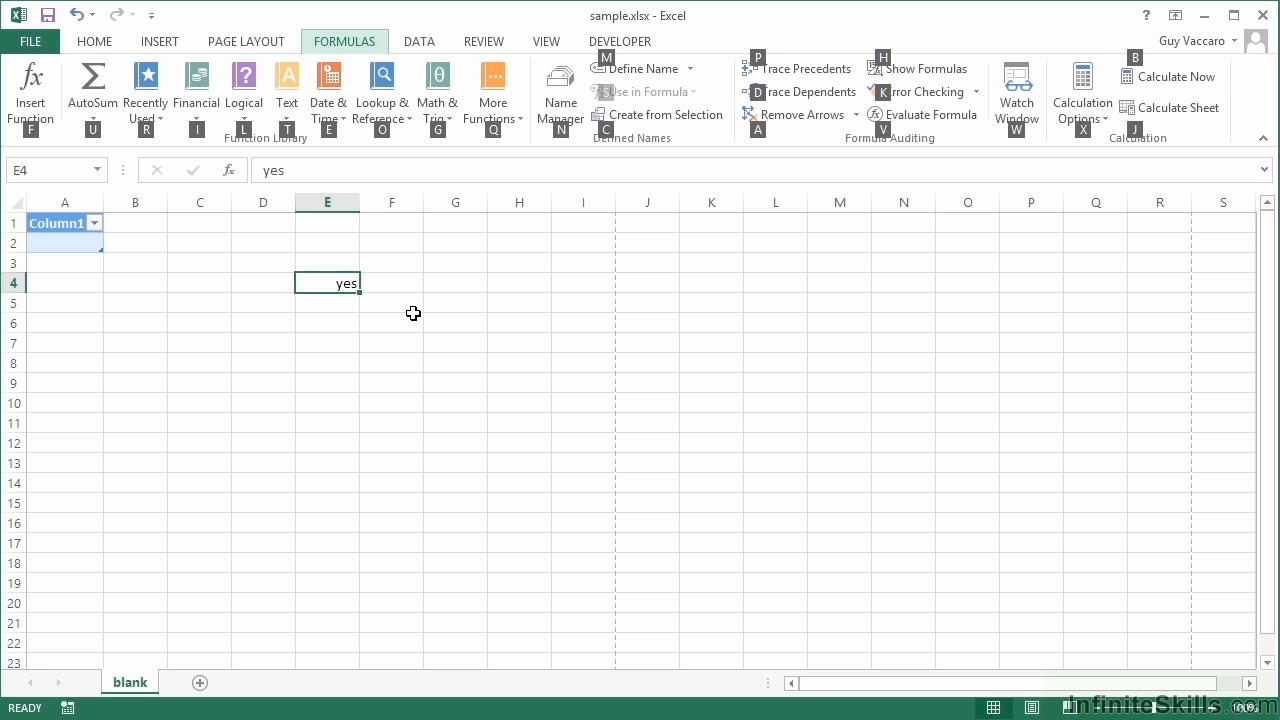
key(n)
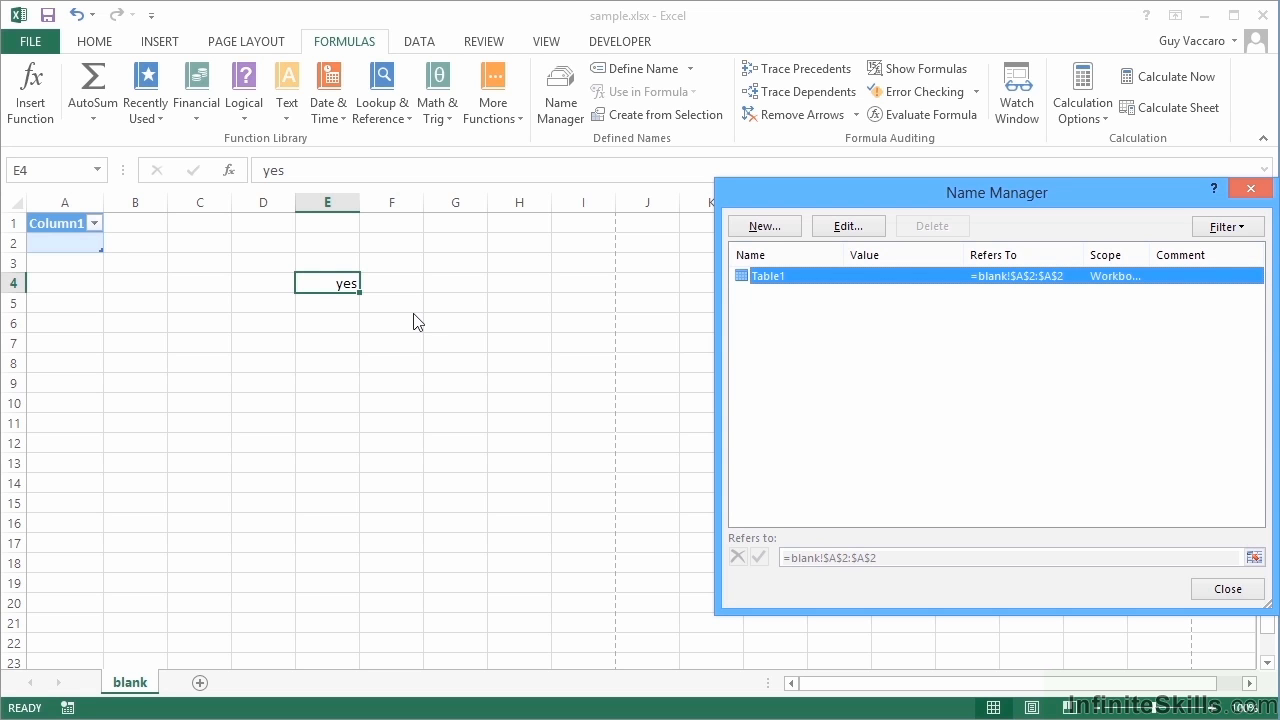
drag(920, 192, 761, 178)
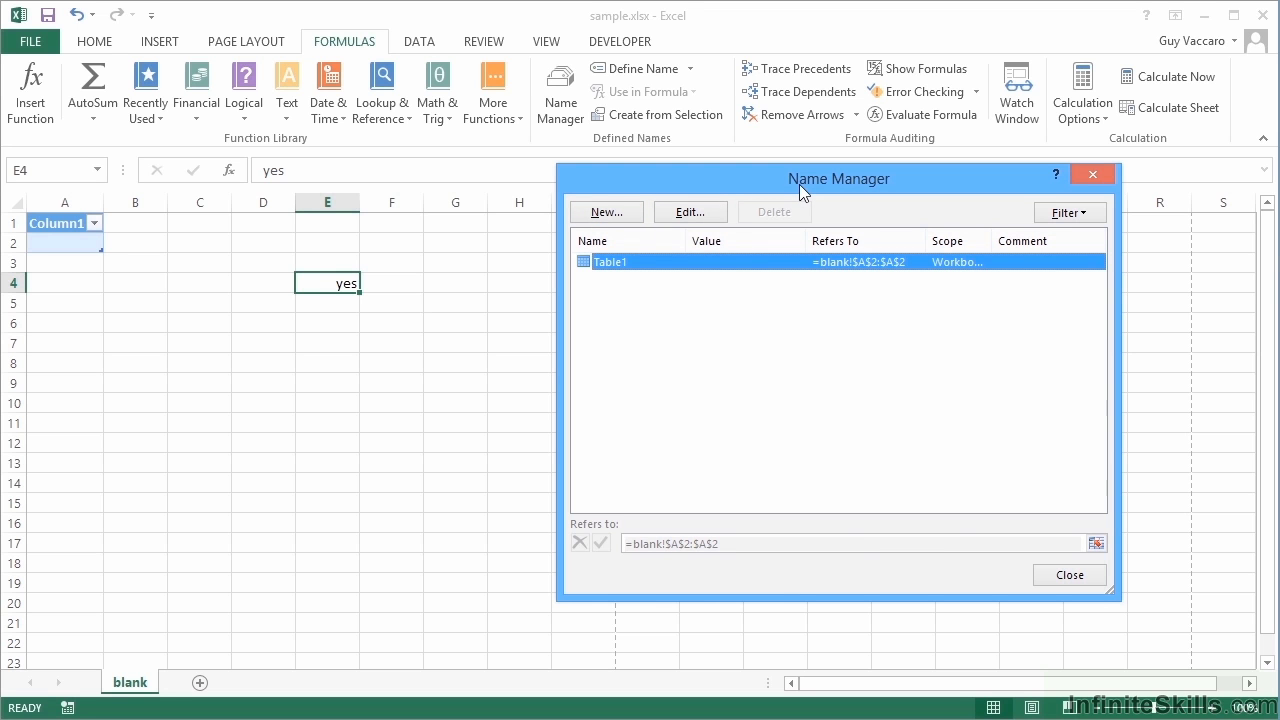
key(Escape)
Define the name yes for cell E4 and confirm it in the Name Manager
key(alt+m)
key(m)
key(d)
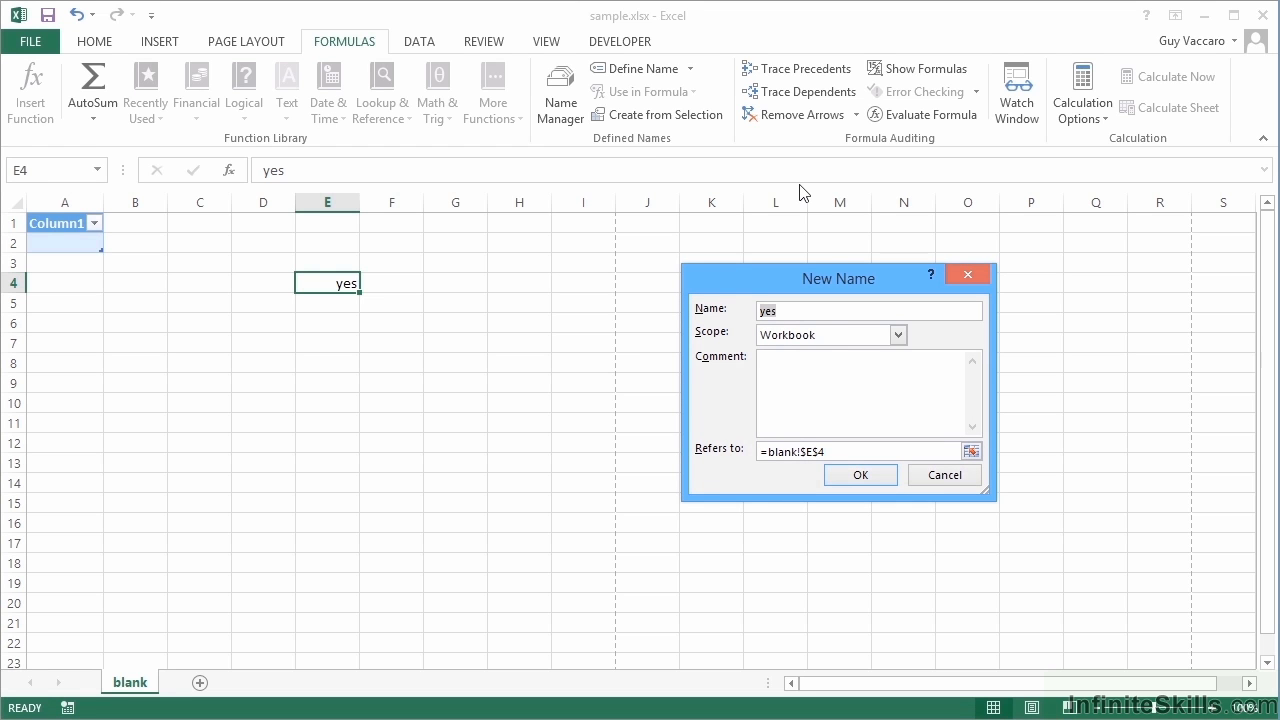
key(Return)
key(ctrl+F3)
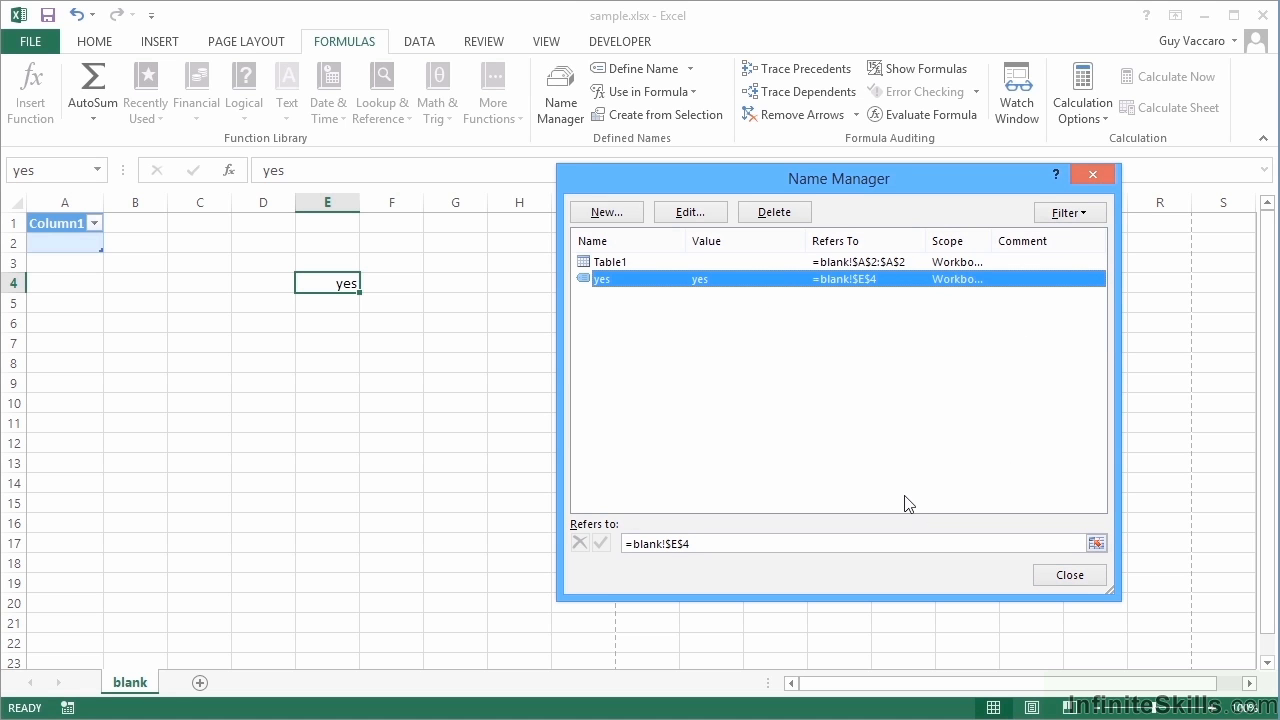
key(Escape)
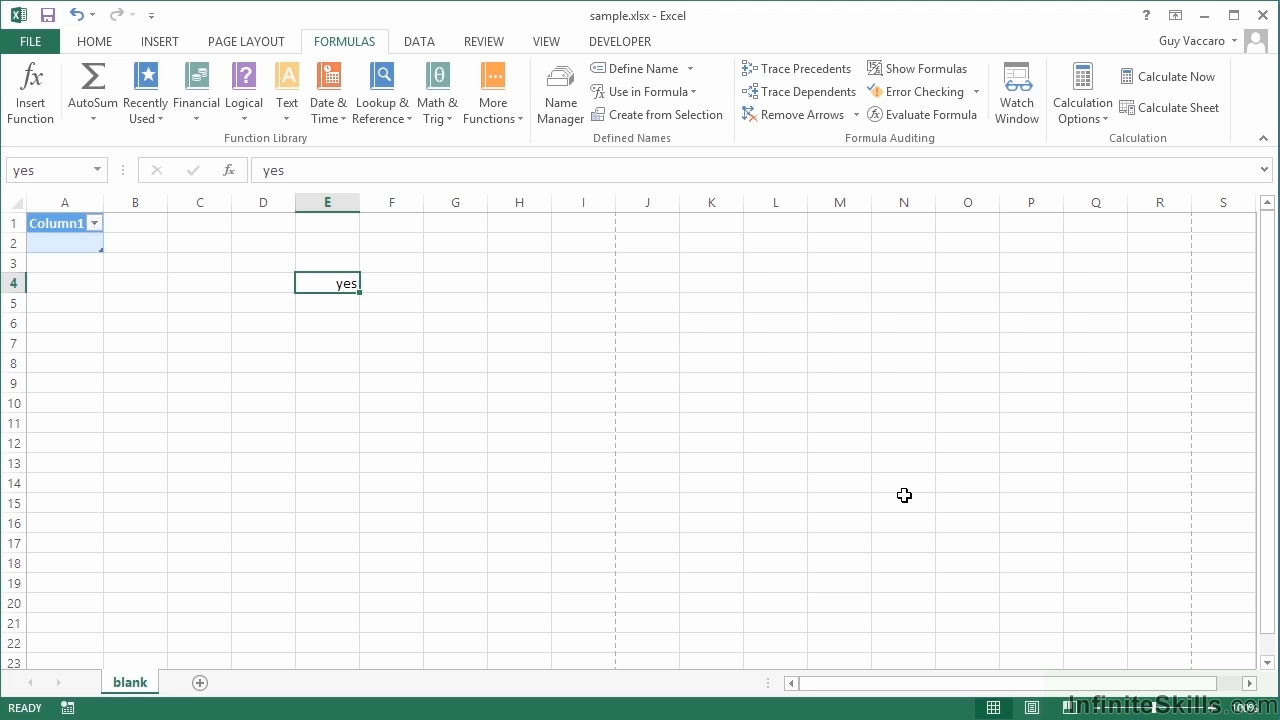
key(alt)
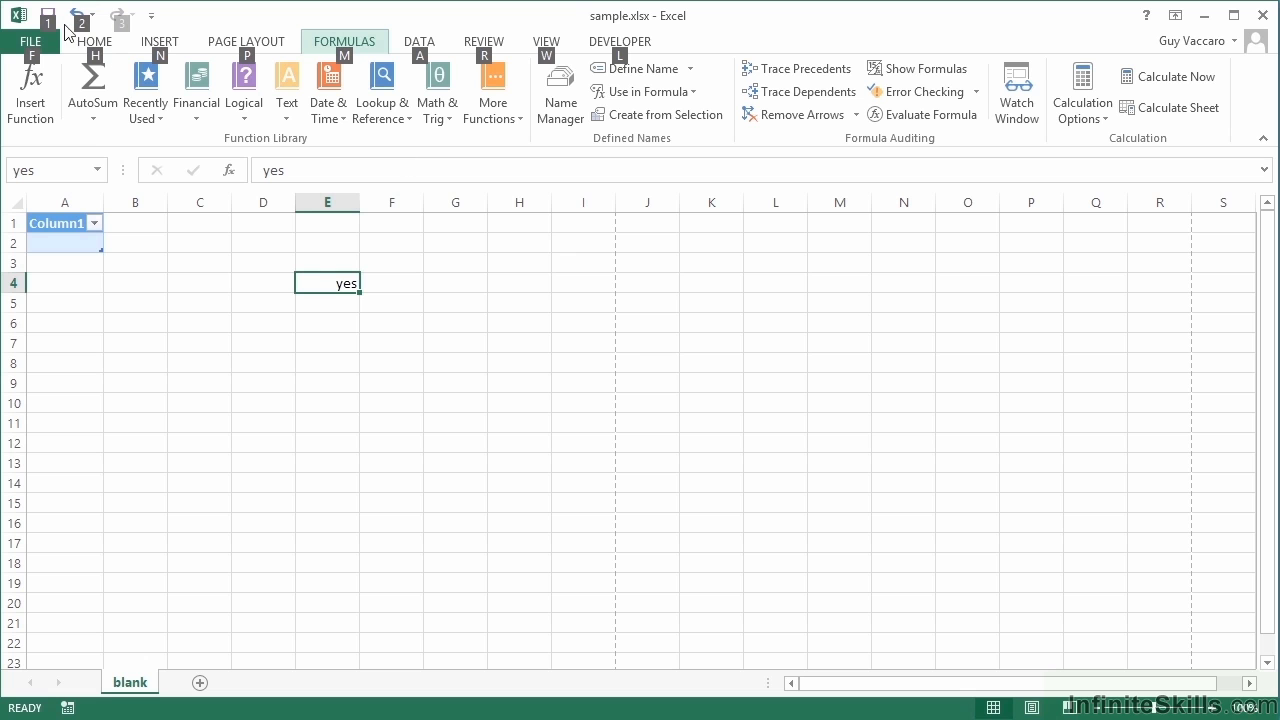
Undo the last 13 actions from the Undo list, clearing the sheet
click(151, 15)
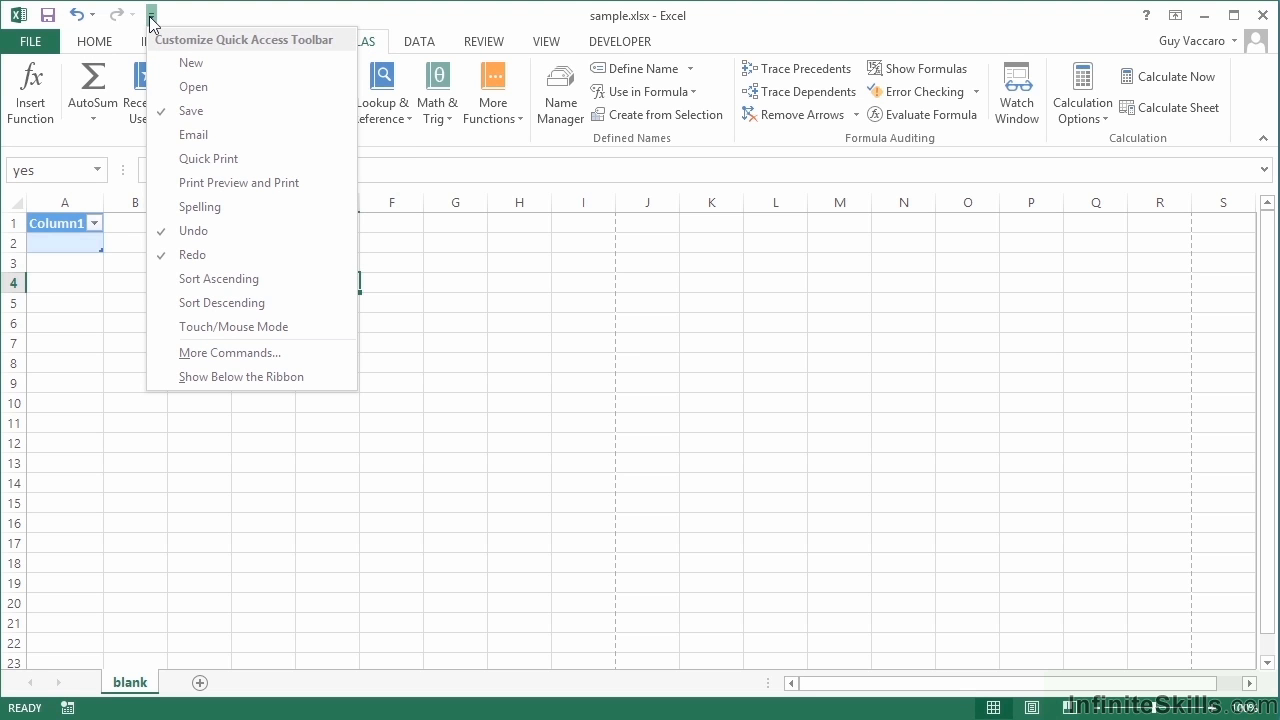
click(152, 18)
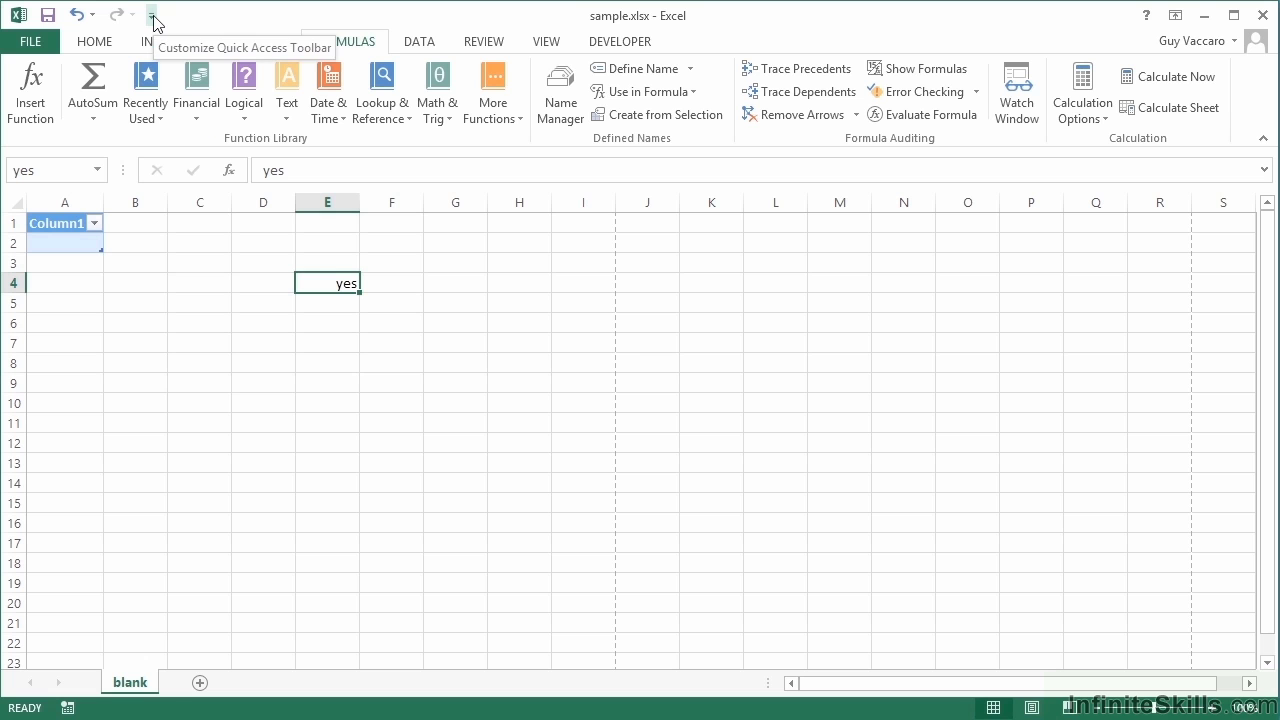
key(alt)
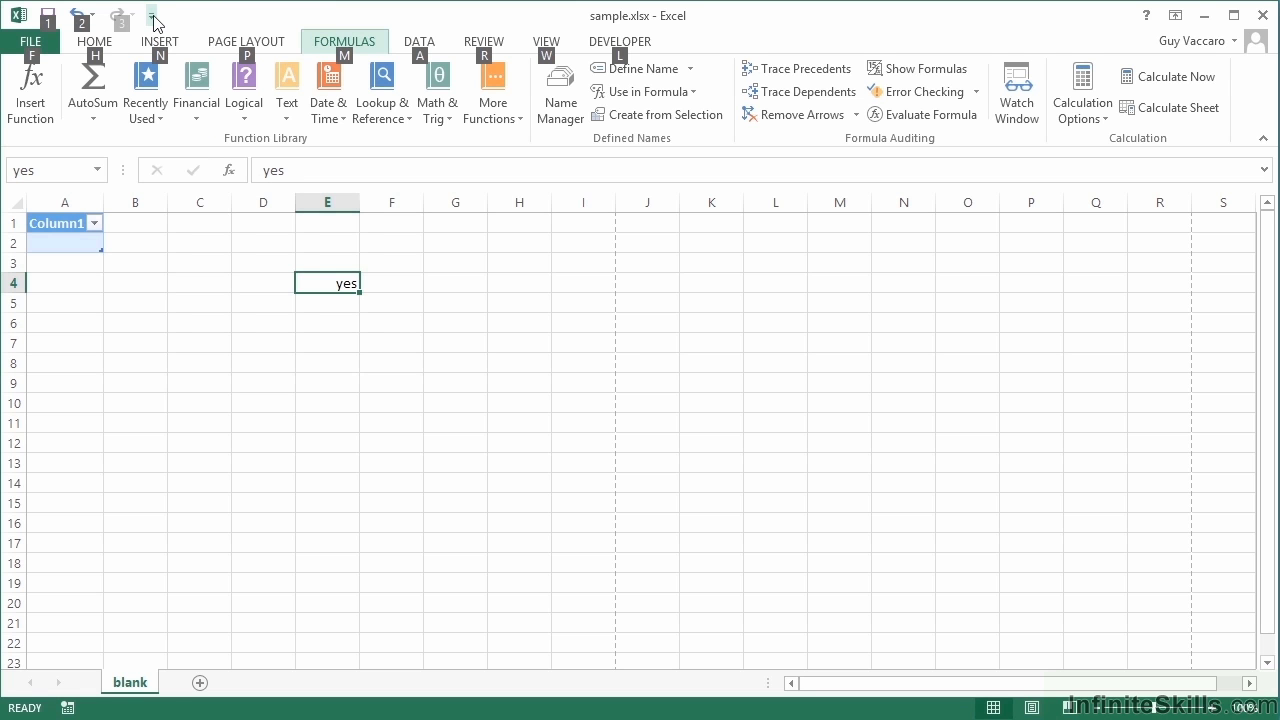
key(2)
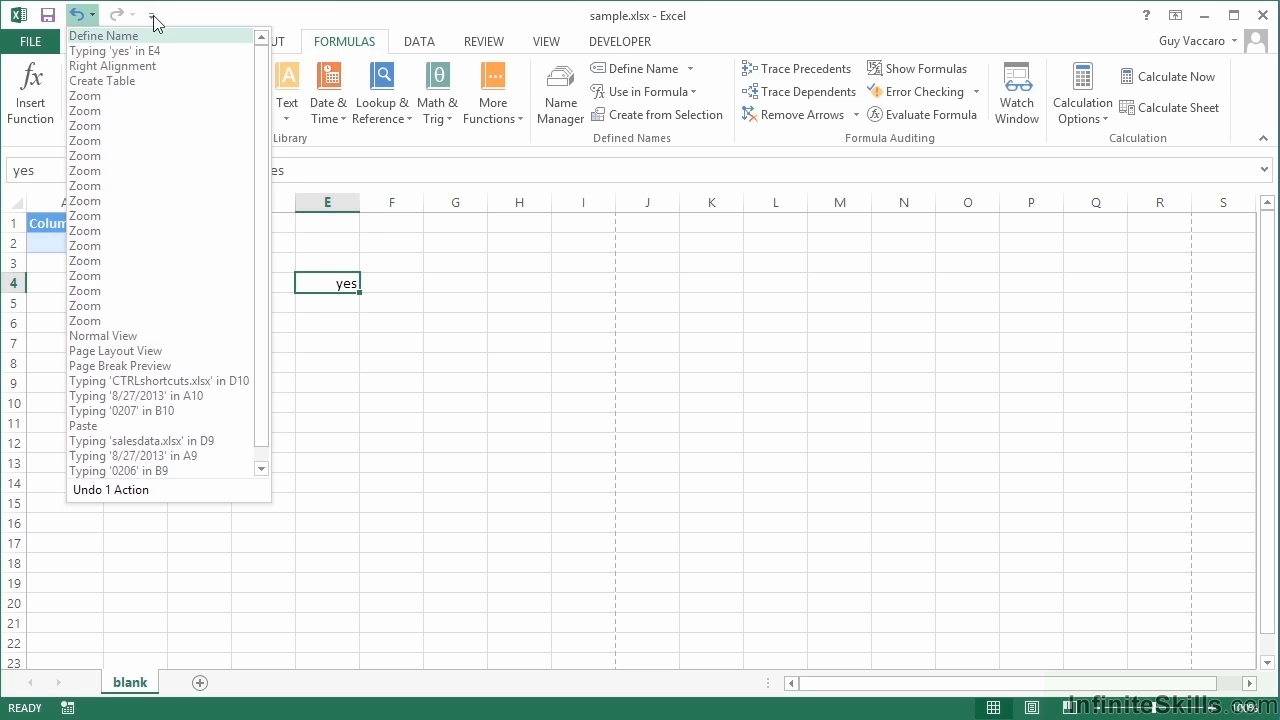
key(Down)
key(Down)
key(Down)
key(Down)
key(Down)
key(Down)
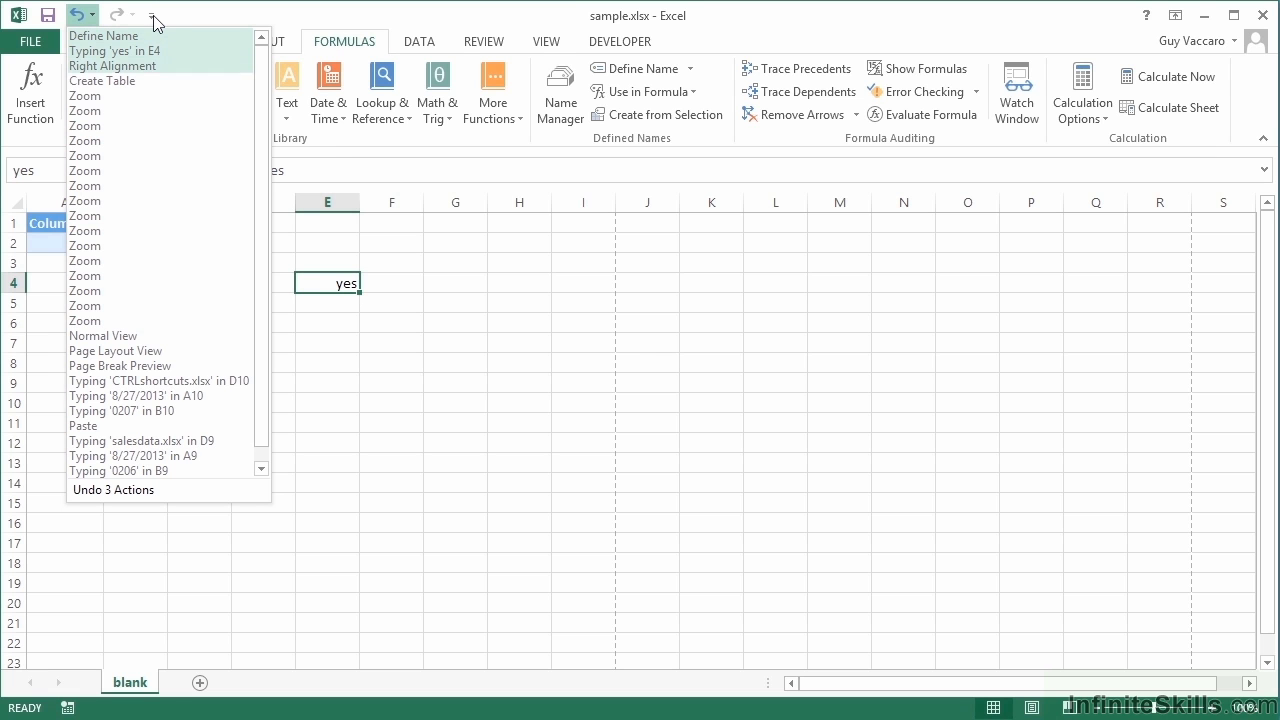
key(Down)
key(Down)
key(Down)
key(Down)
key(Down)
key(Down)
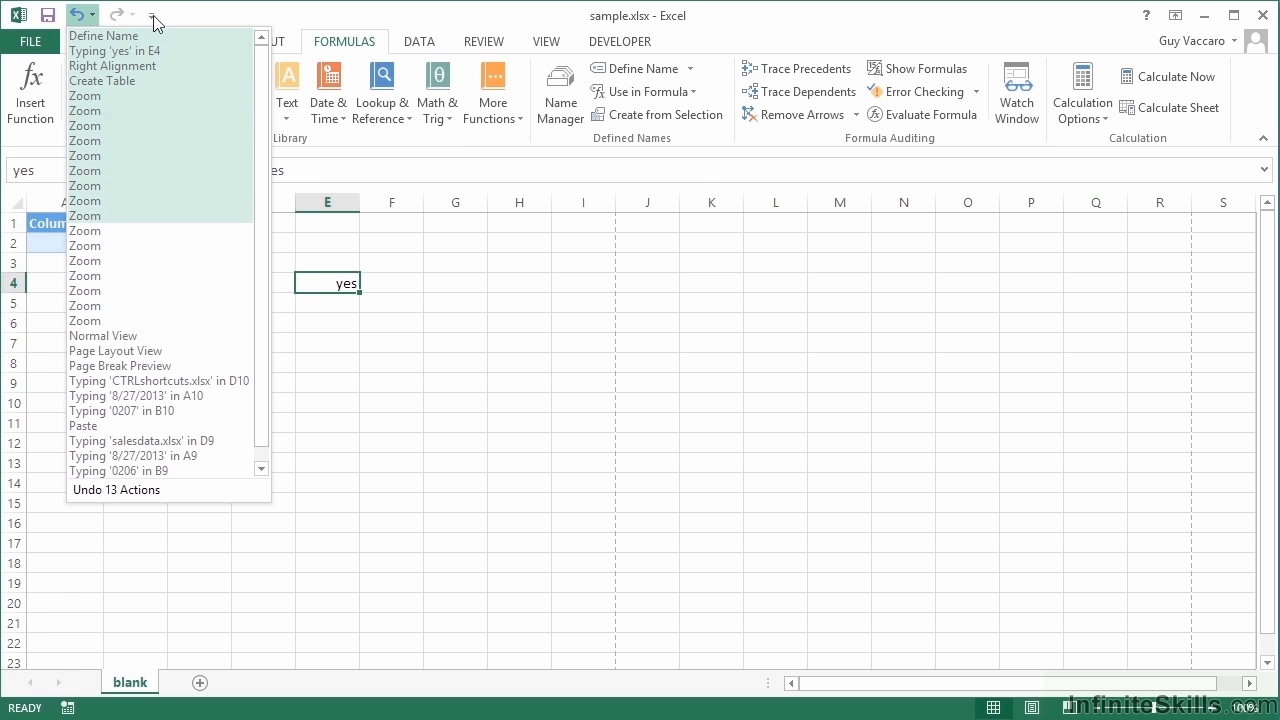
key(Return)
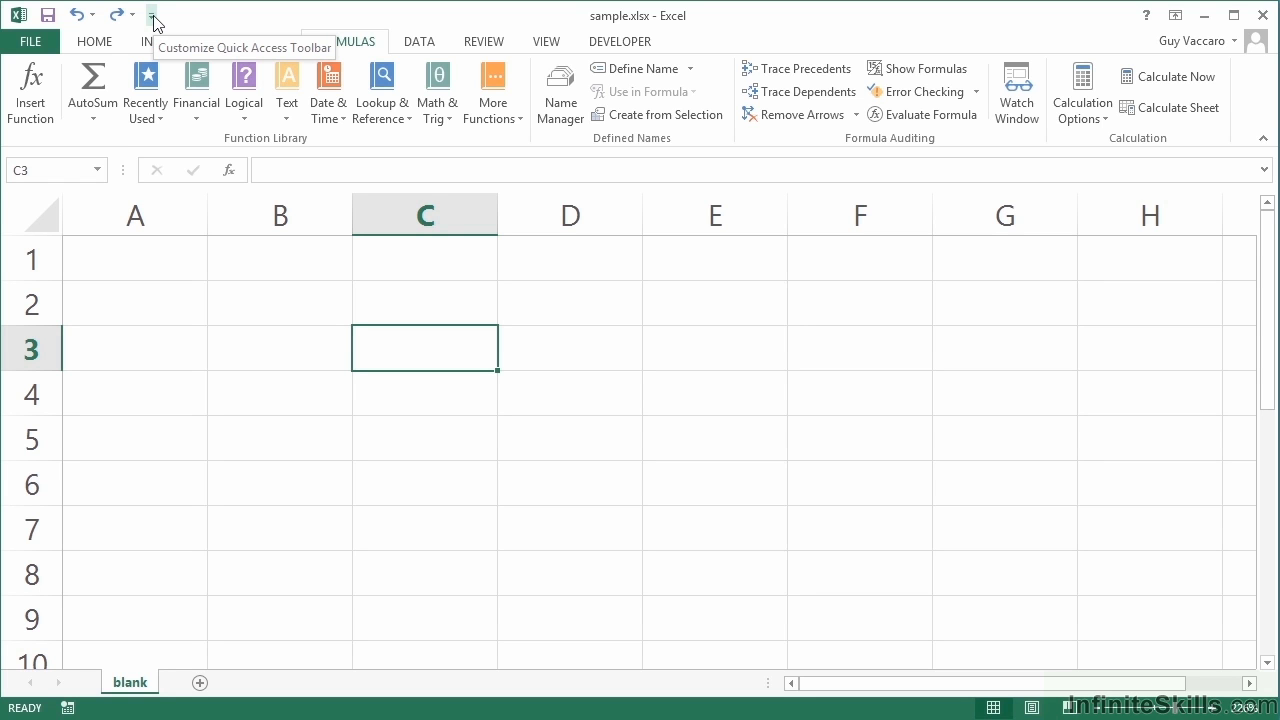
Redo the zoom steps from the Redo list
key(alt)
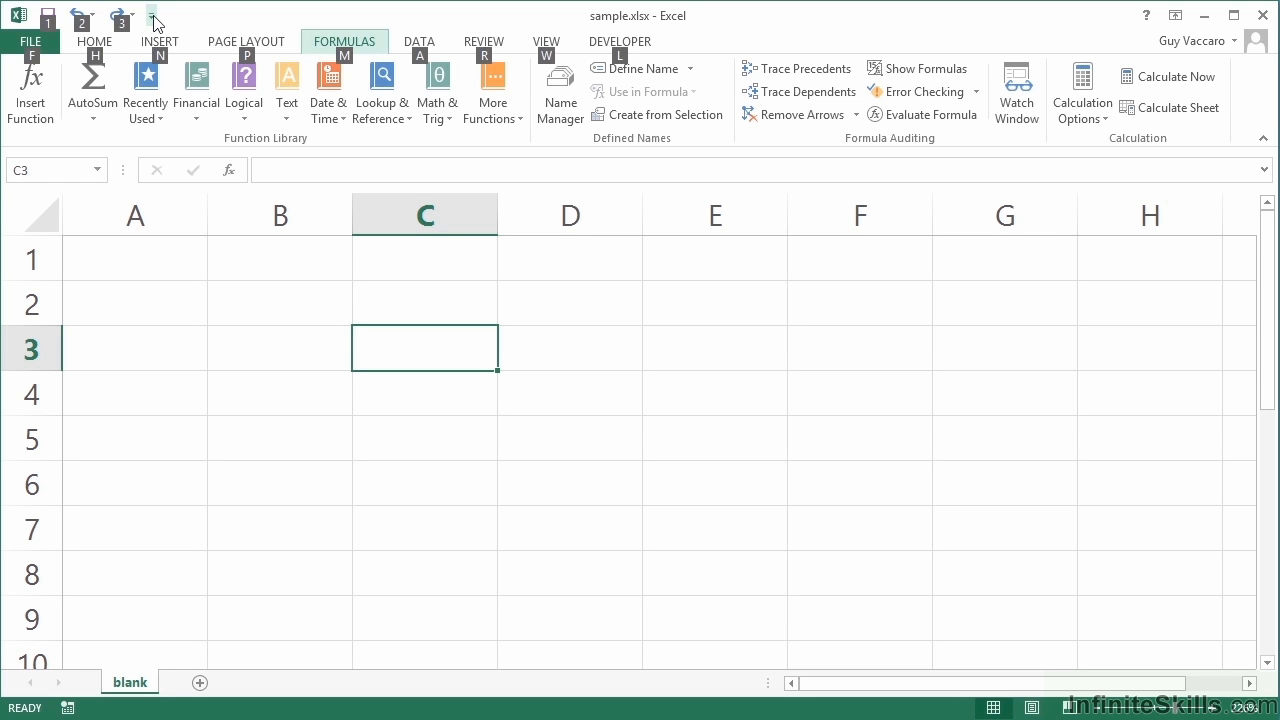
key(3)
key(Down)
key(Down)
key(Down)
key(Down)
key(Down)
key(Down)
key(Down)
key(Down)
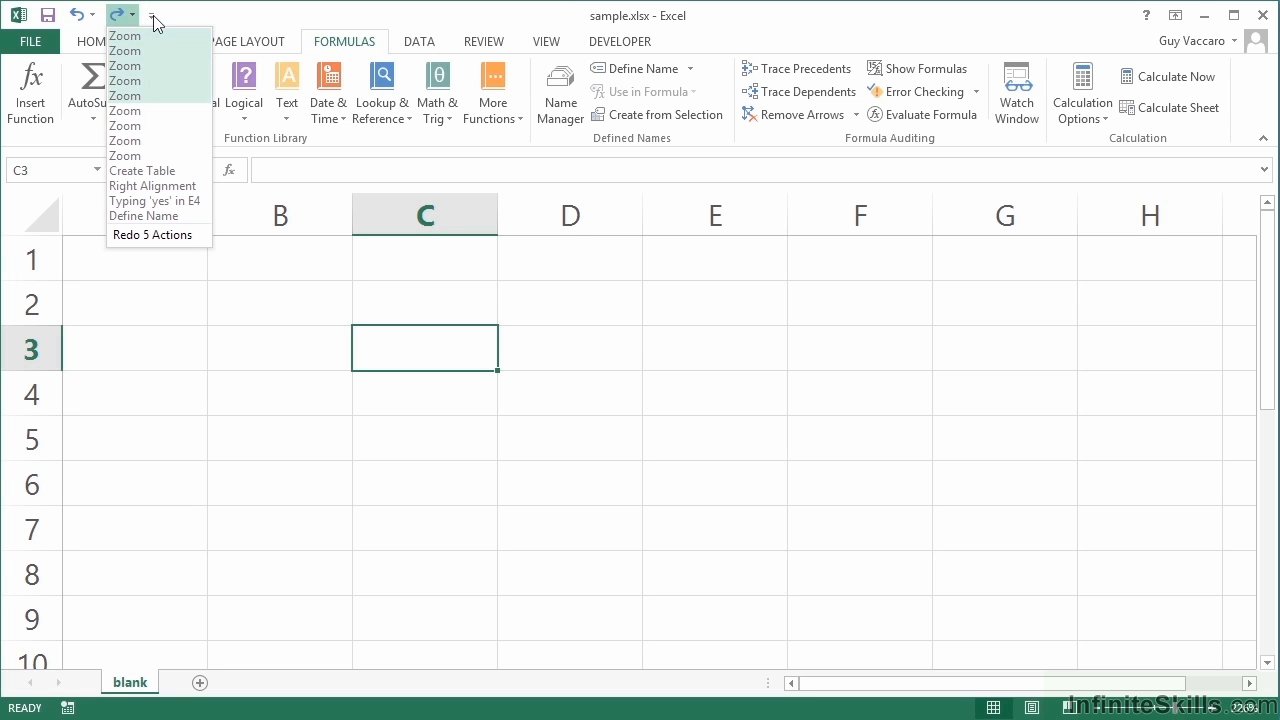
key(Return)
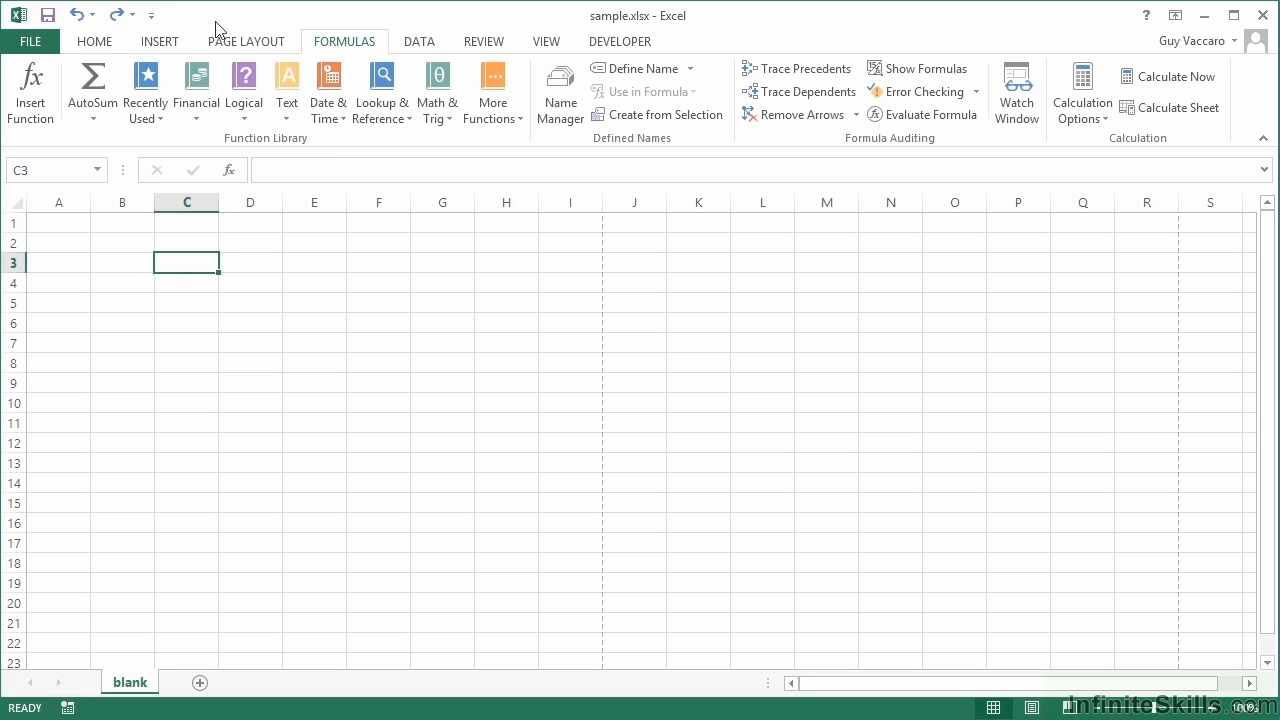
Add a new comment to C3 through the Review key tips, typing 'this is a cell'
key(alt)
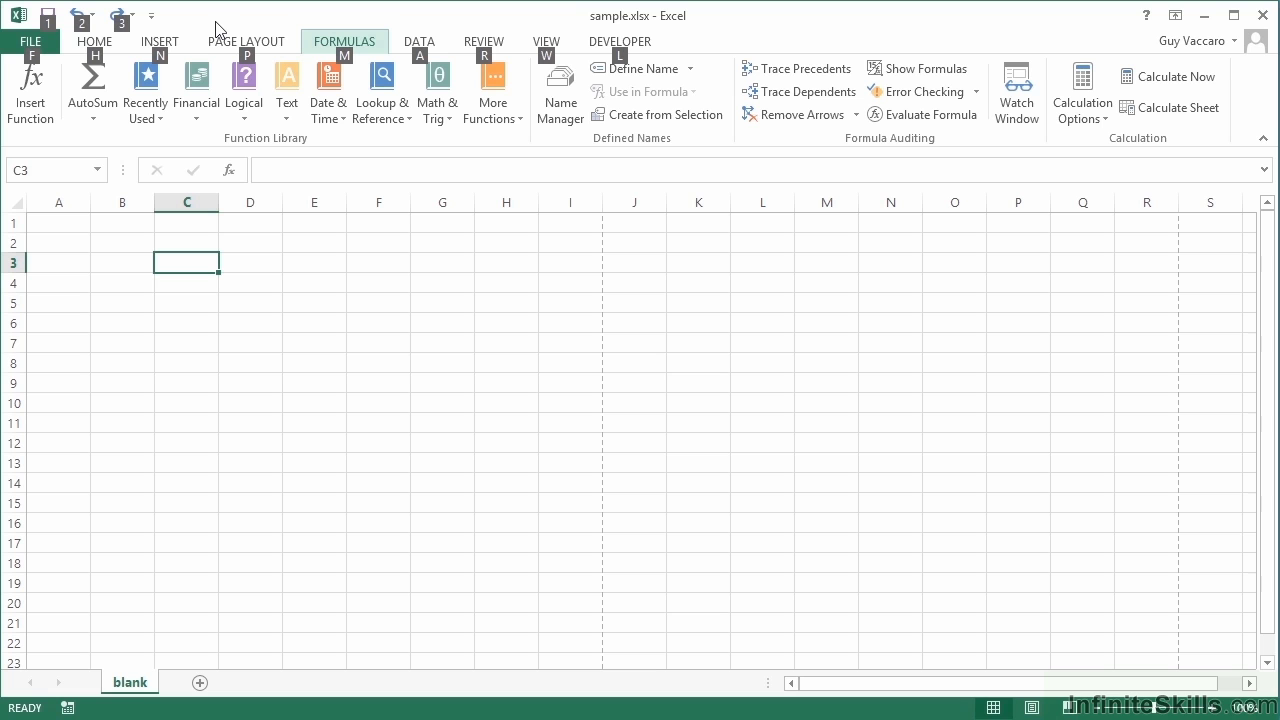
key(r)
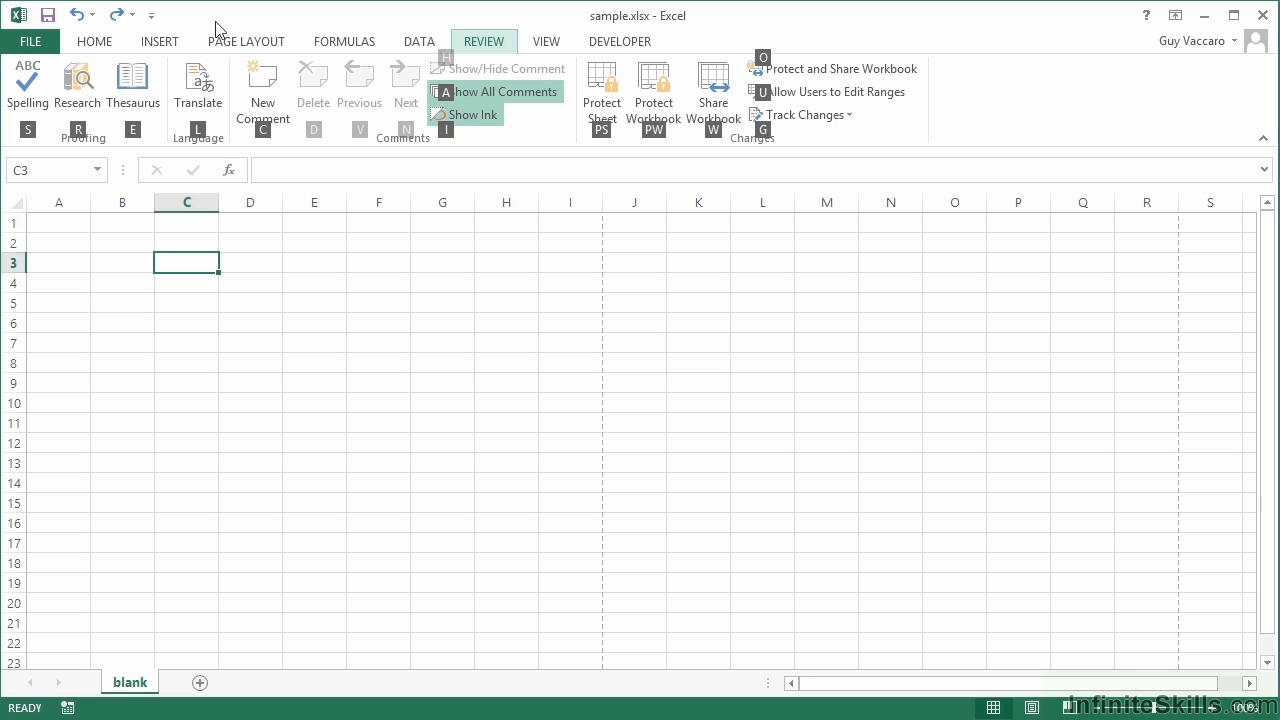
key(Escape)
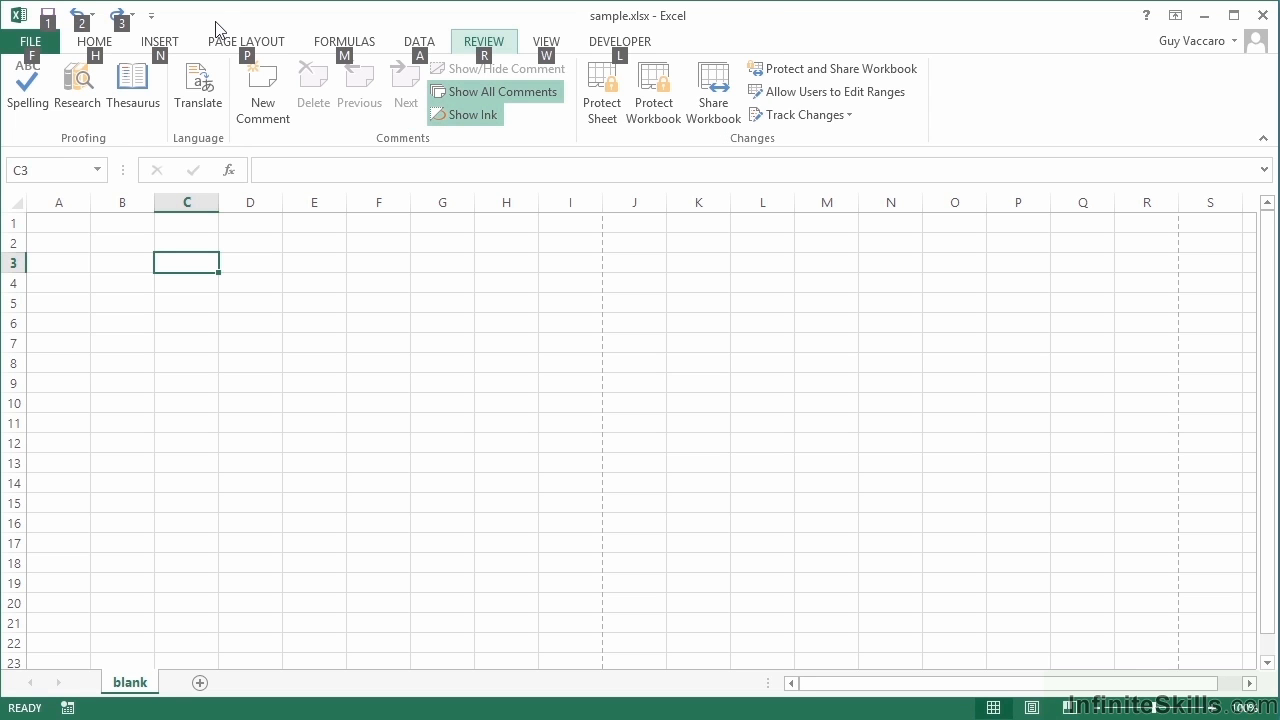
key(Escape)
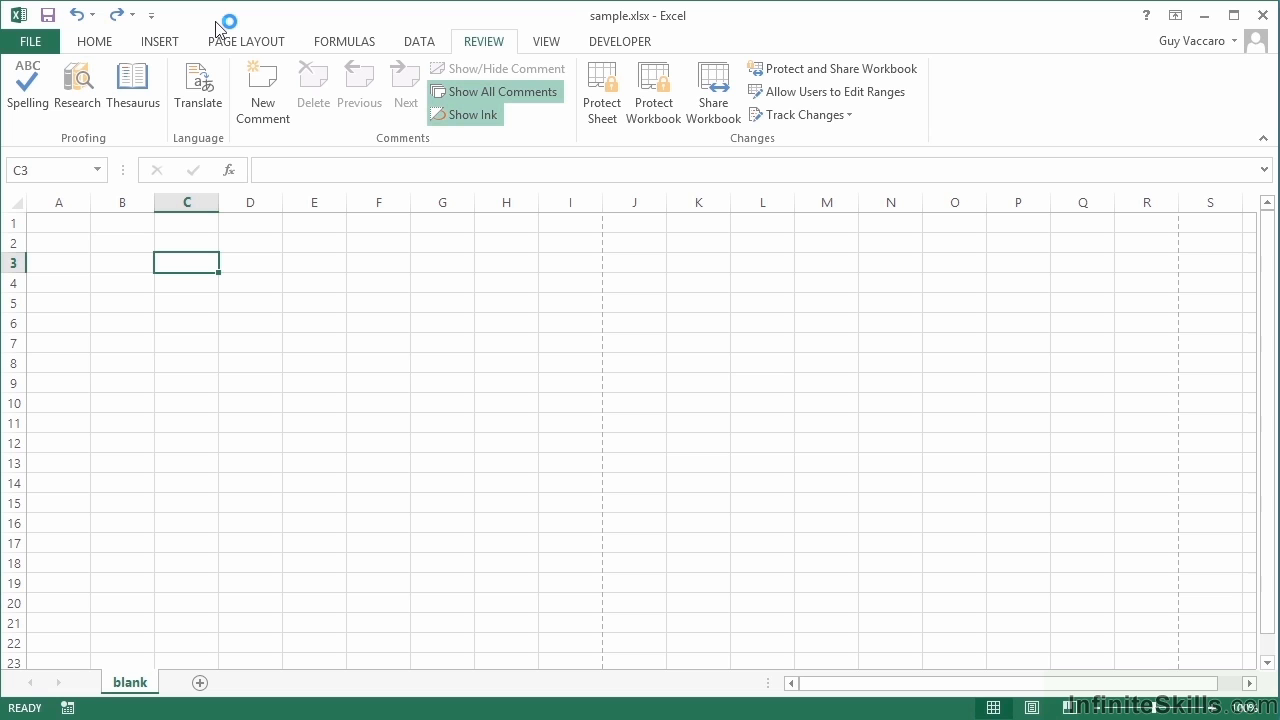
key(alt)
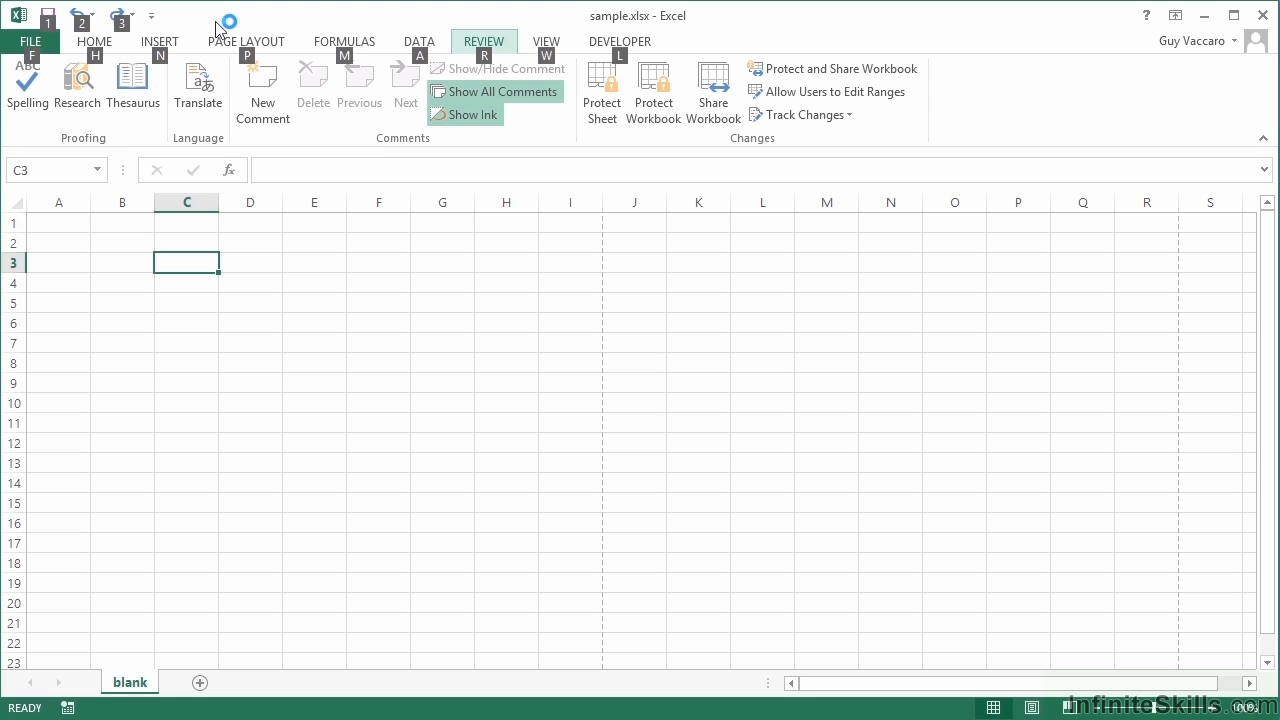
key(r)
key(alt)
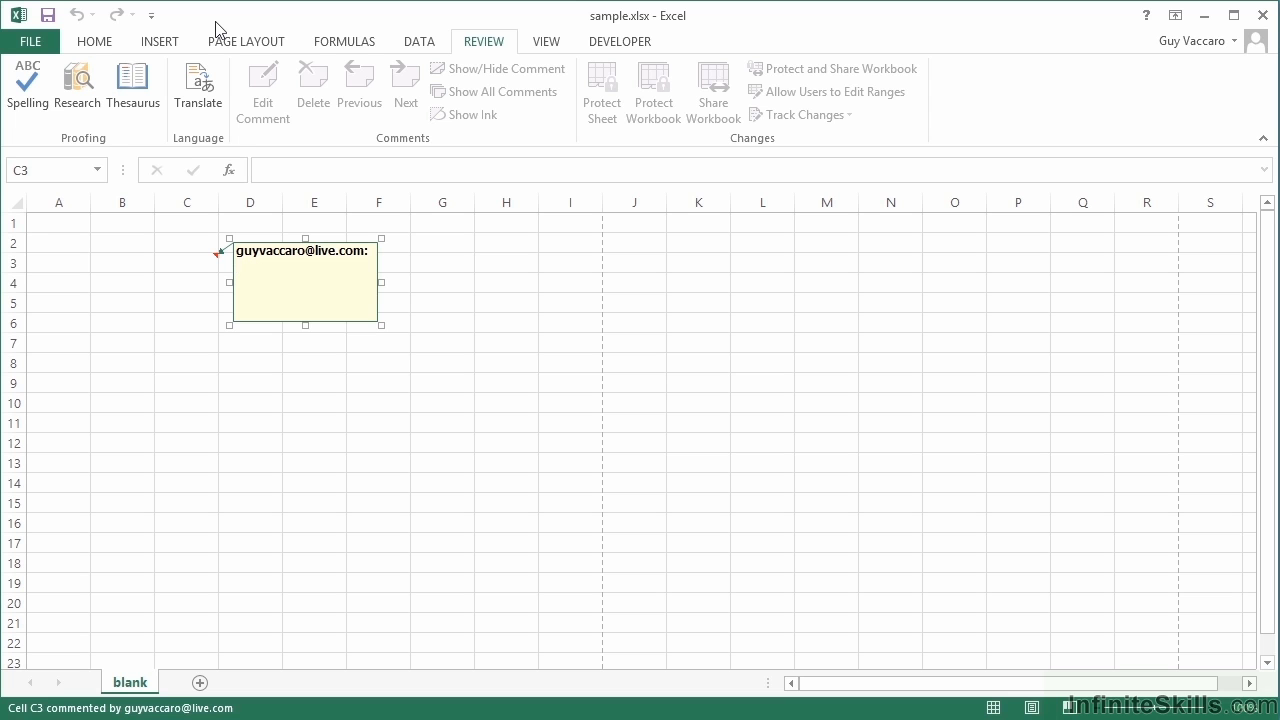
text(this is a cell)
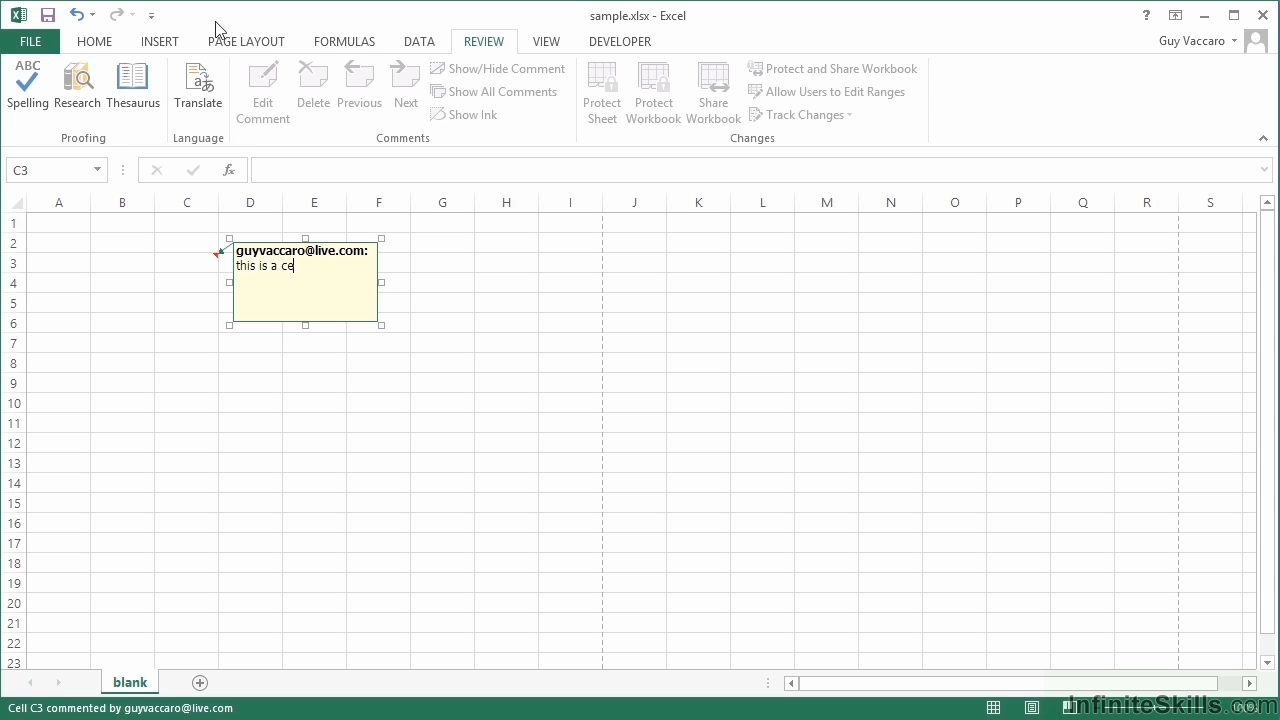